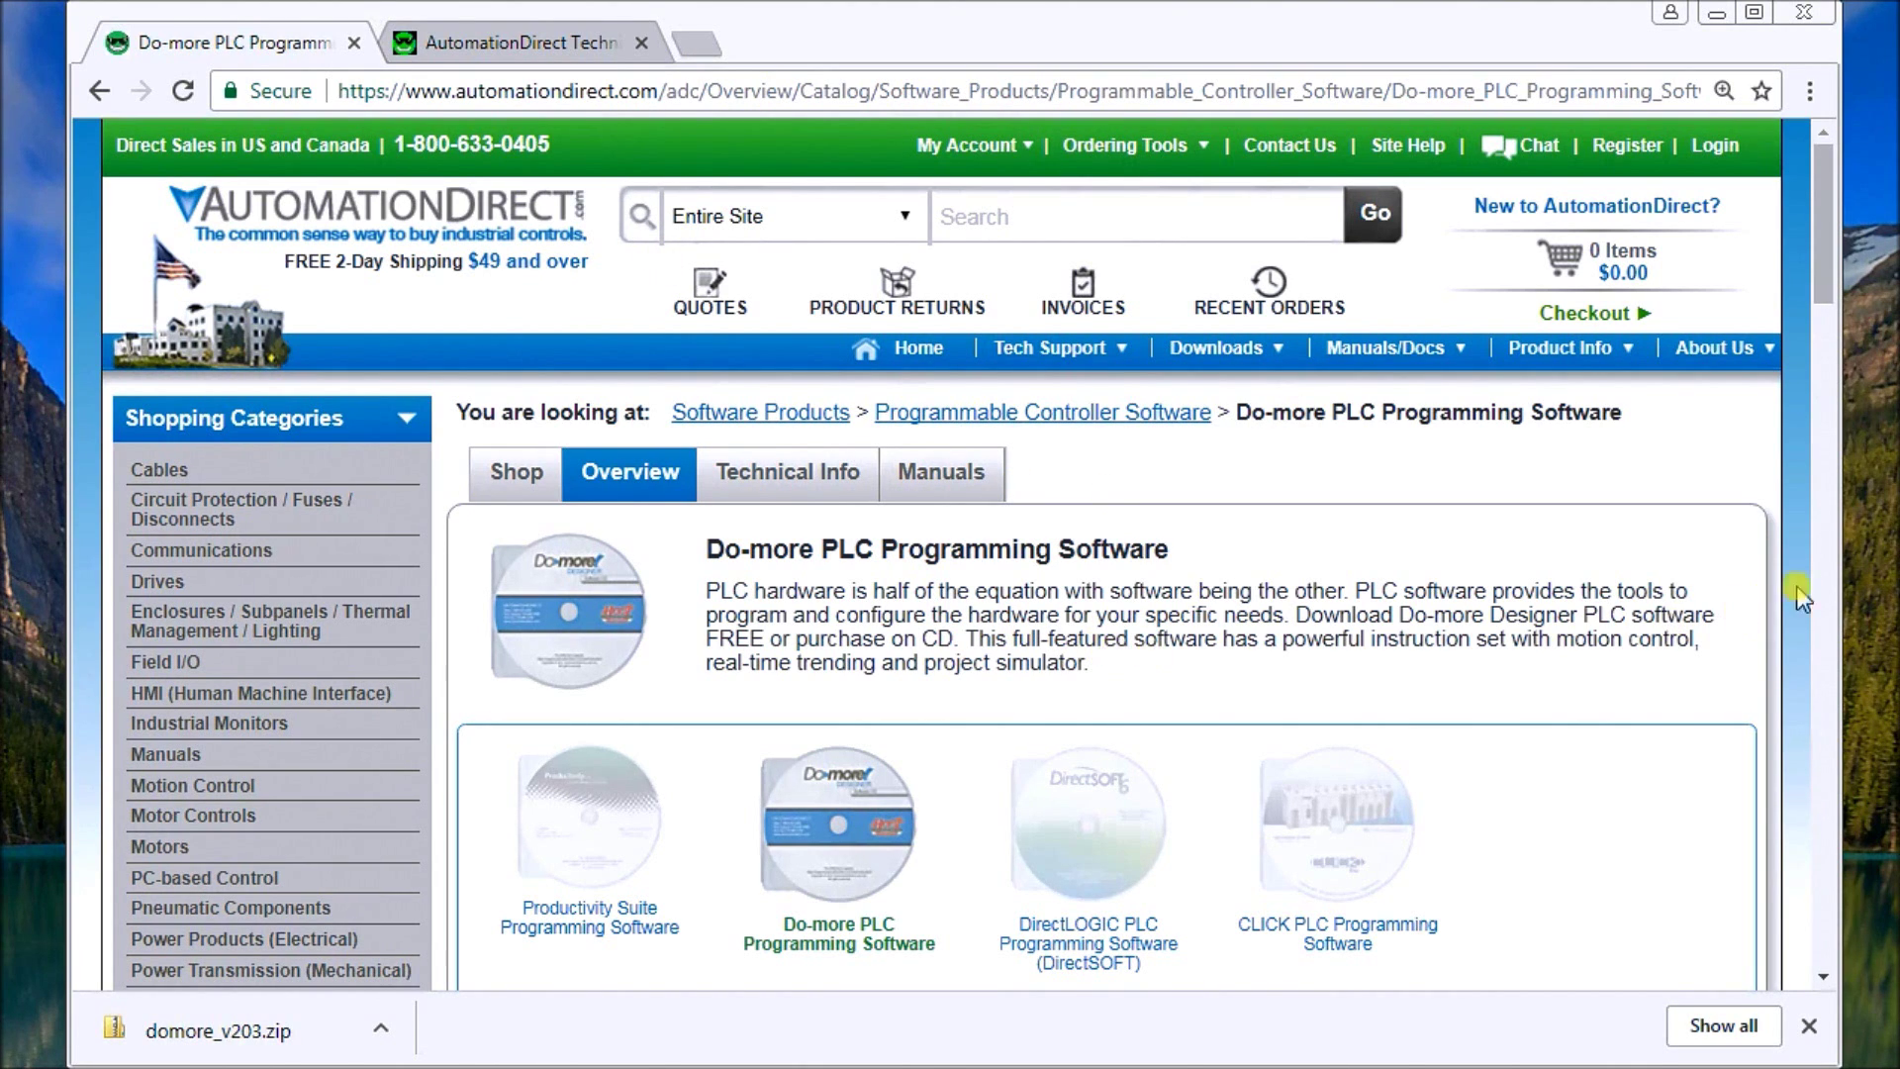
# - Scroll the product page down to the Do-more Designer Programming Software Features section with Download Now
pyautogui.moveTo(1825, 294); pyautogui.dragTo(1798, 487)
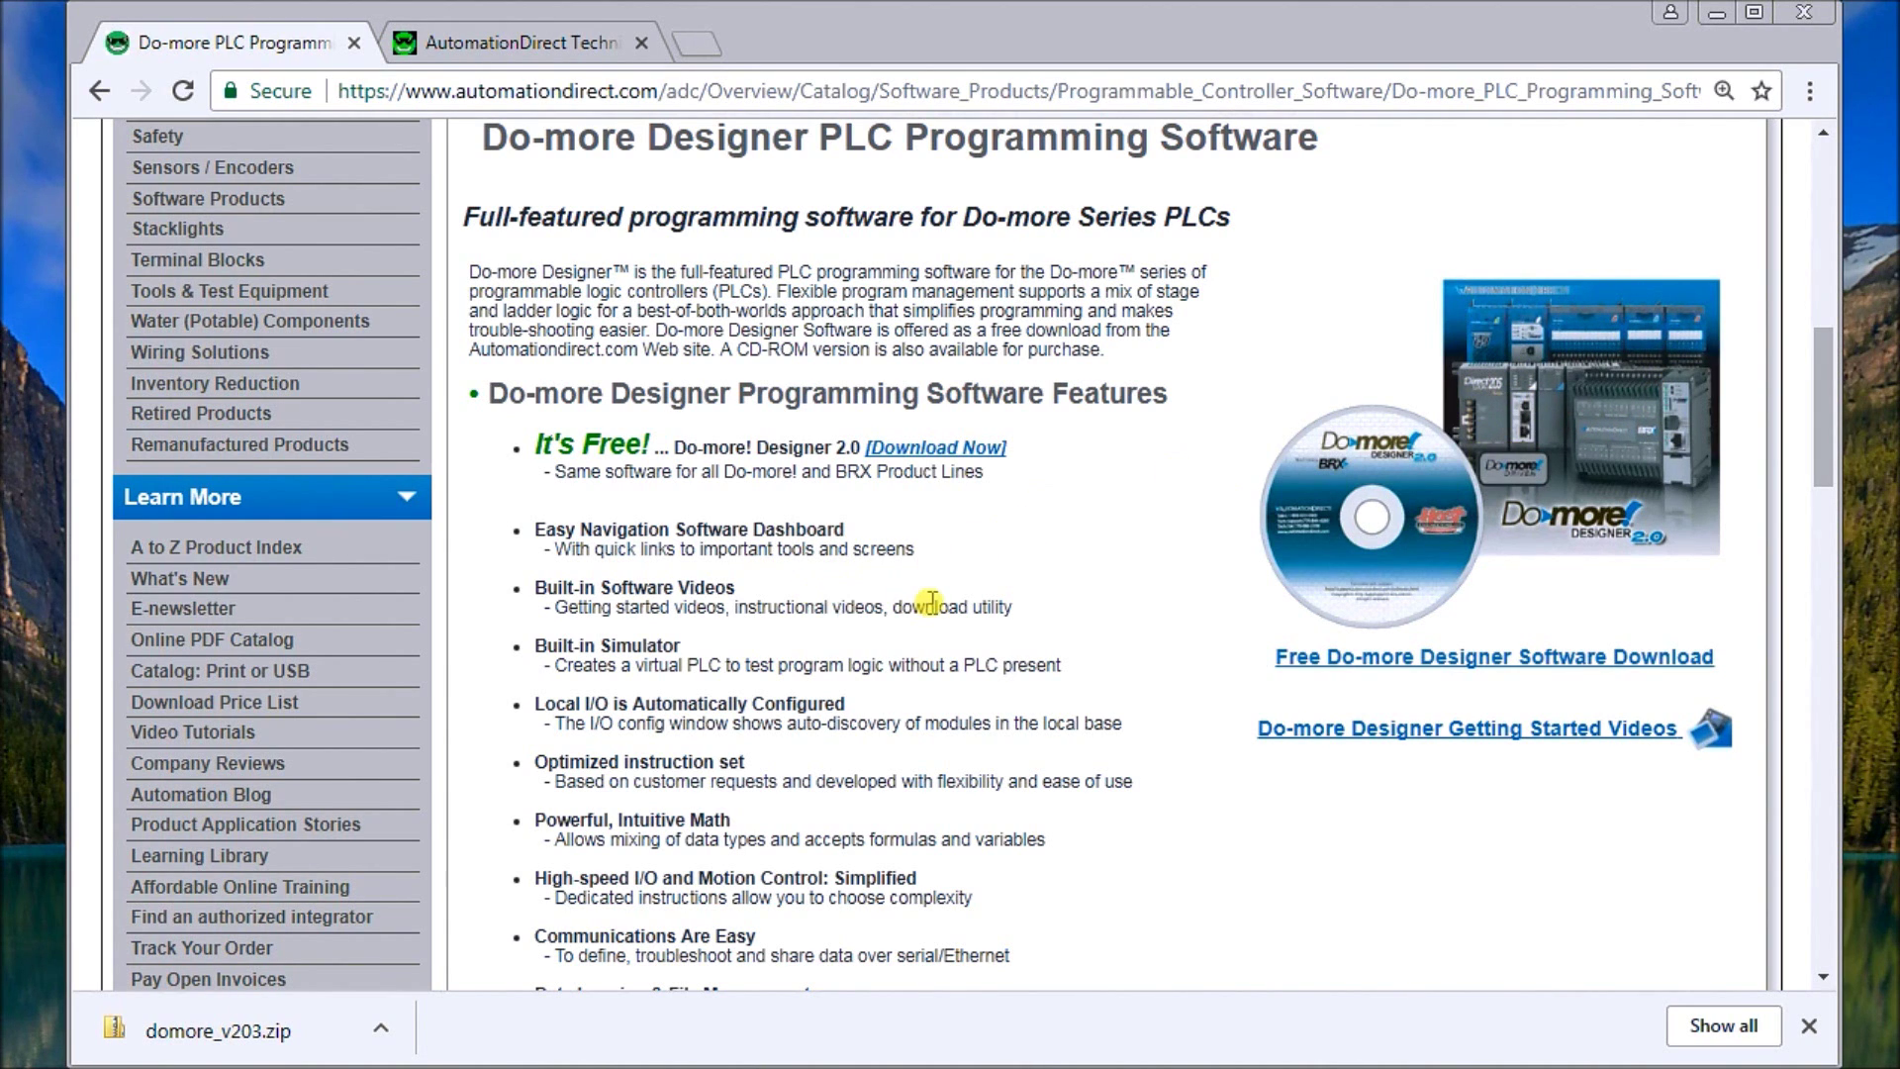
pyautogui.moveTo(1821, 471); pyautogui.dragTo(1824, 516)
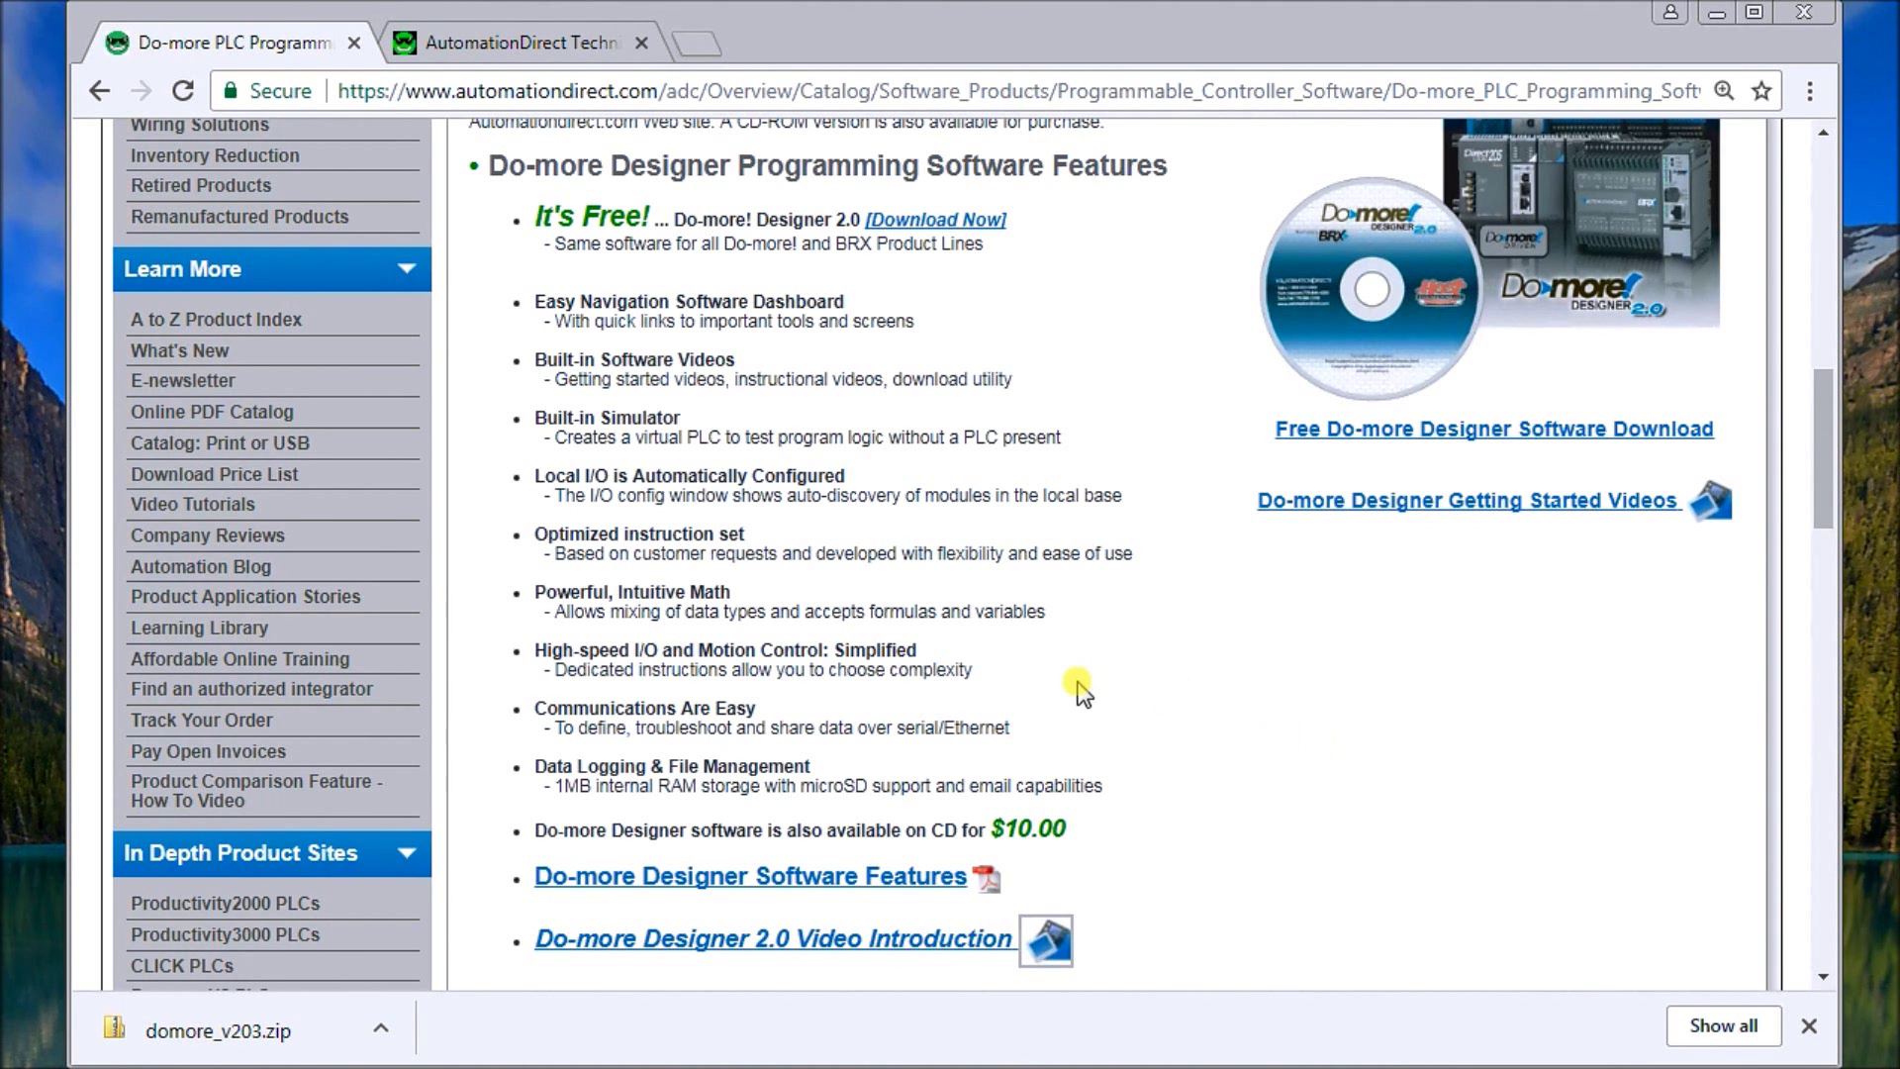
pyautogui.scroll(12, 919, 594)
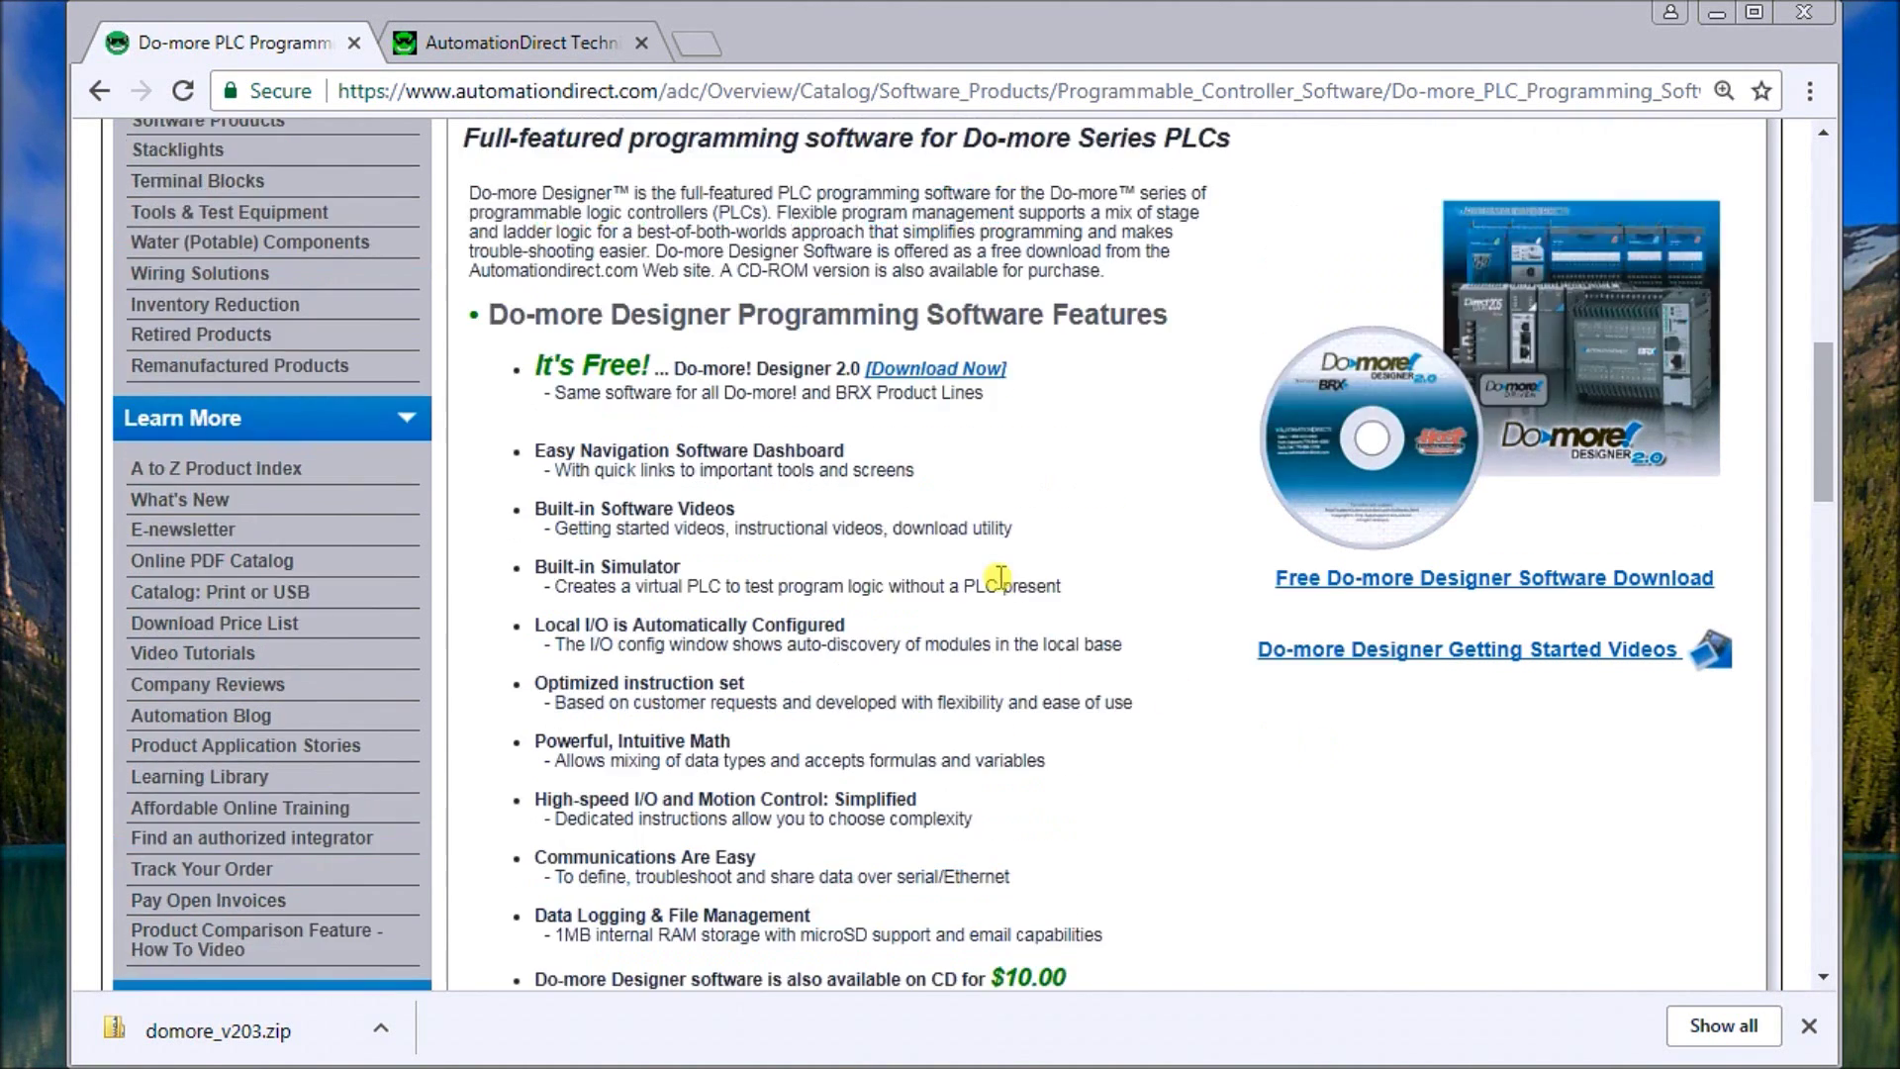
pyautogui.scroll(1, 1005, 584)
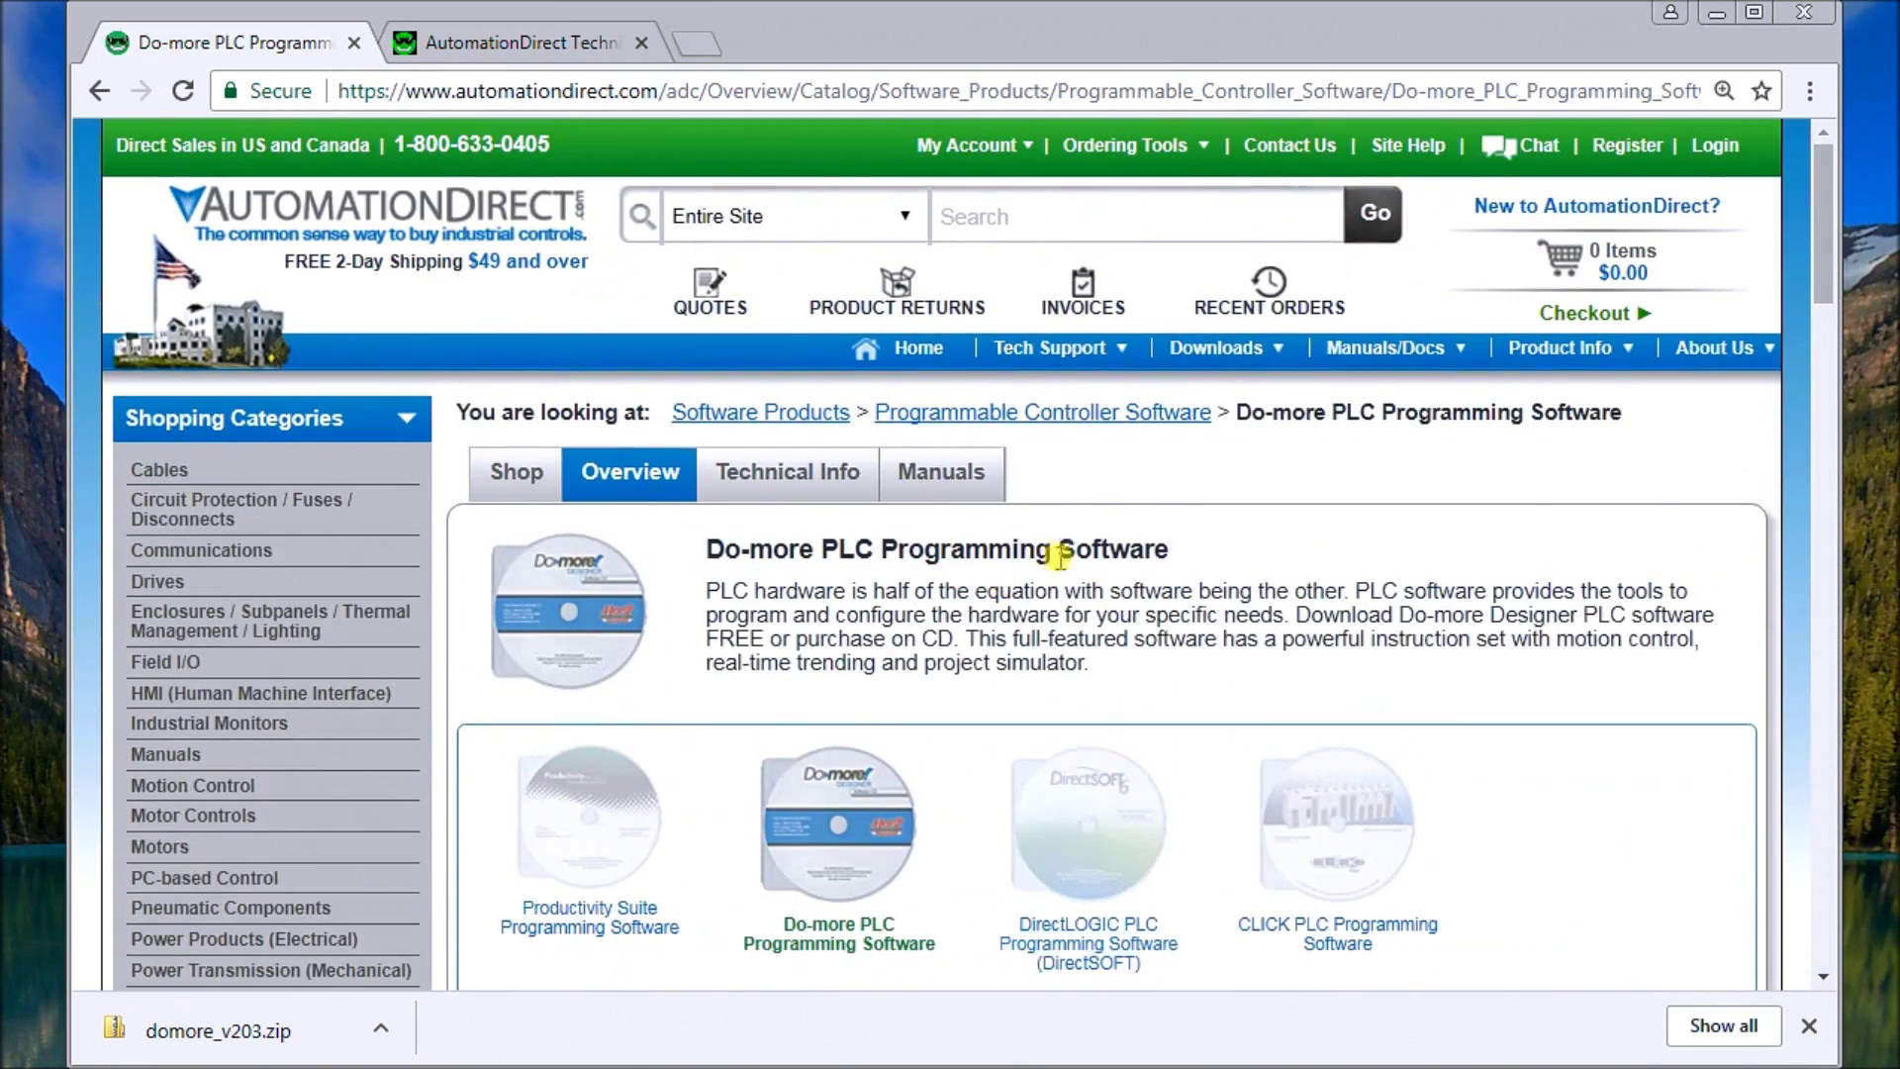
# - Review the Compatibility and Hardware Requirements and cable sections, then switch to the Do-more PLC Support Resources tab
pyautogui.scroll(-13, 1045, 593)
pyautogui.scroll(-6, 1038, 624)
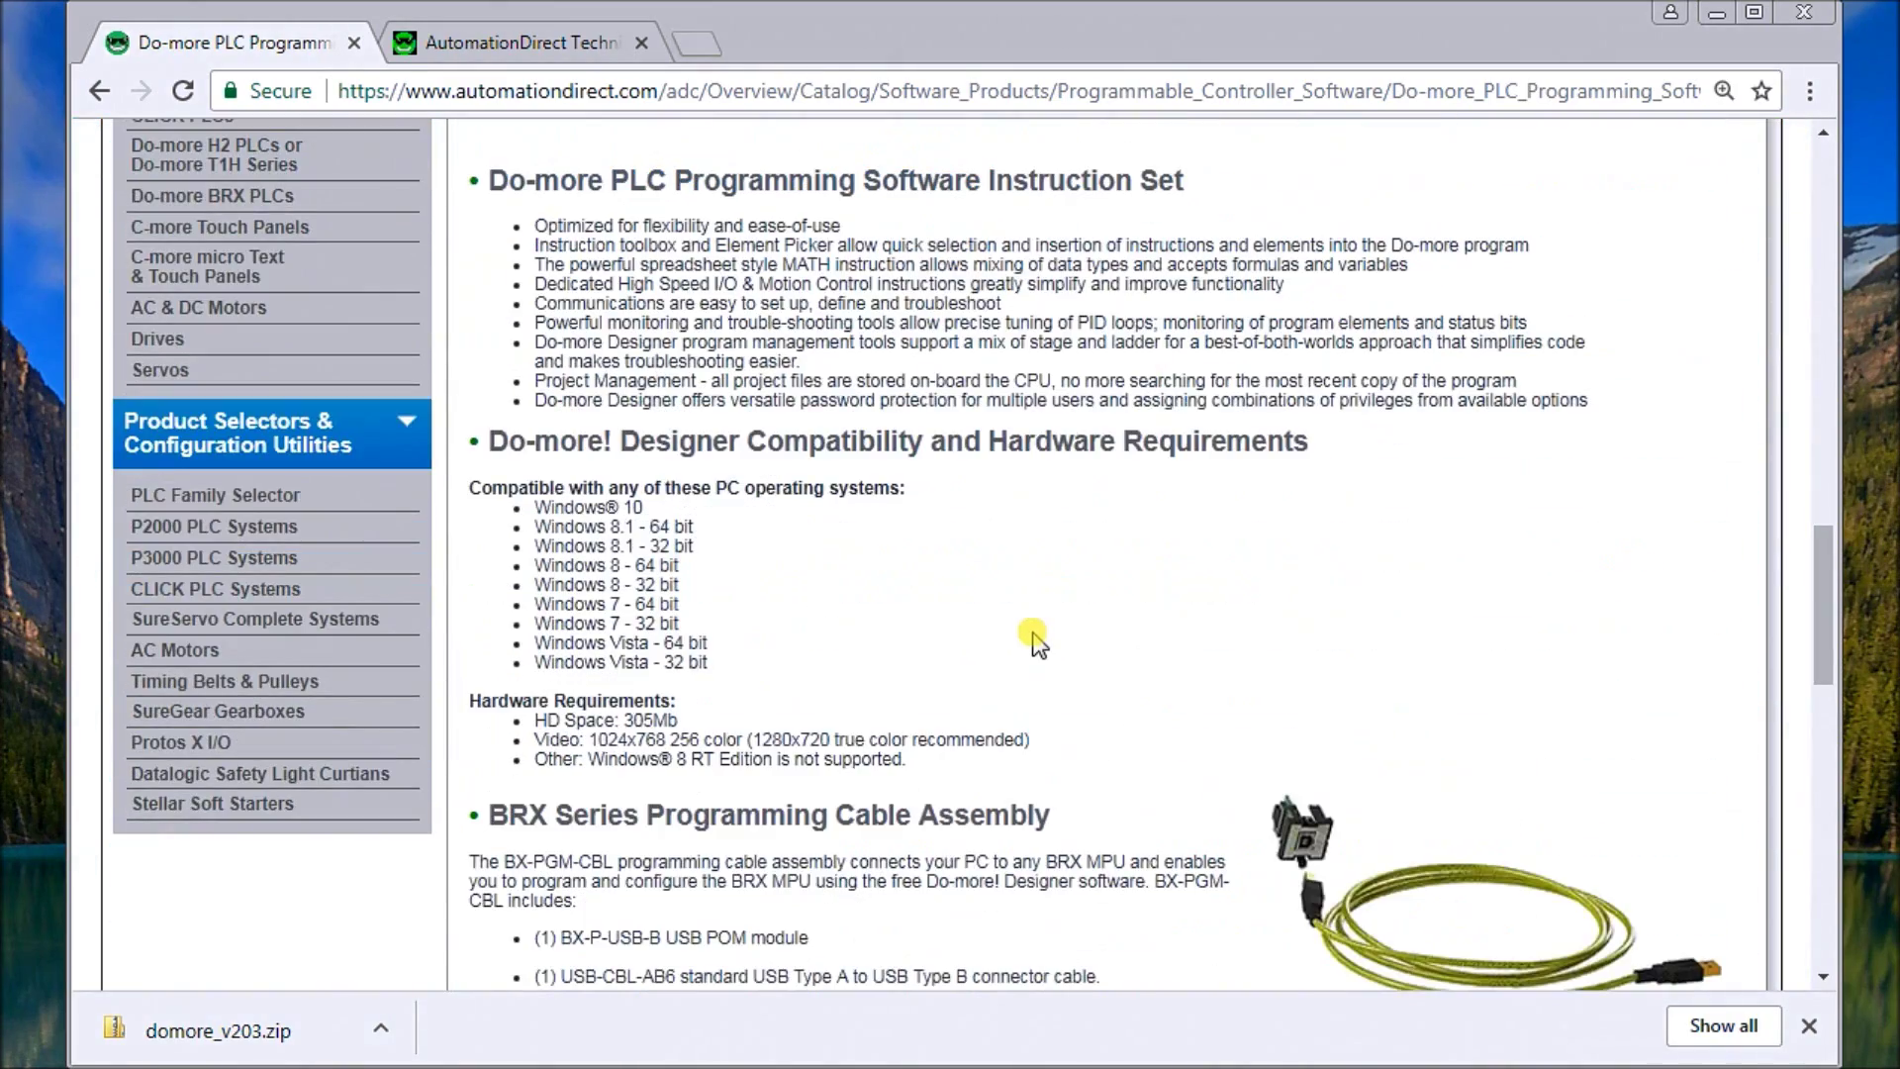
pyautogui.scroll(-2, 1037, 644)
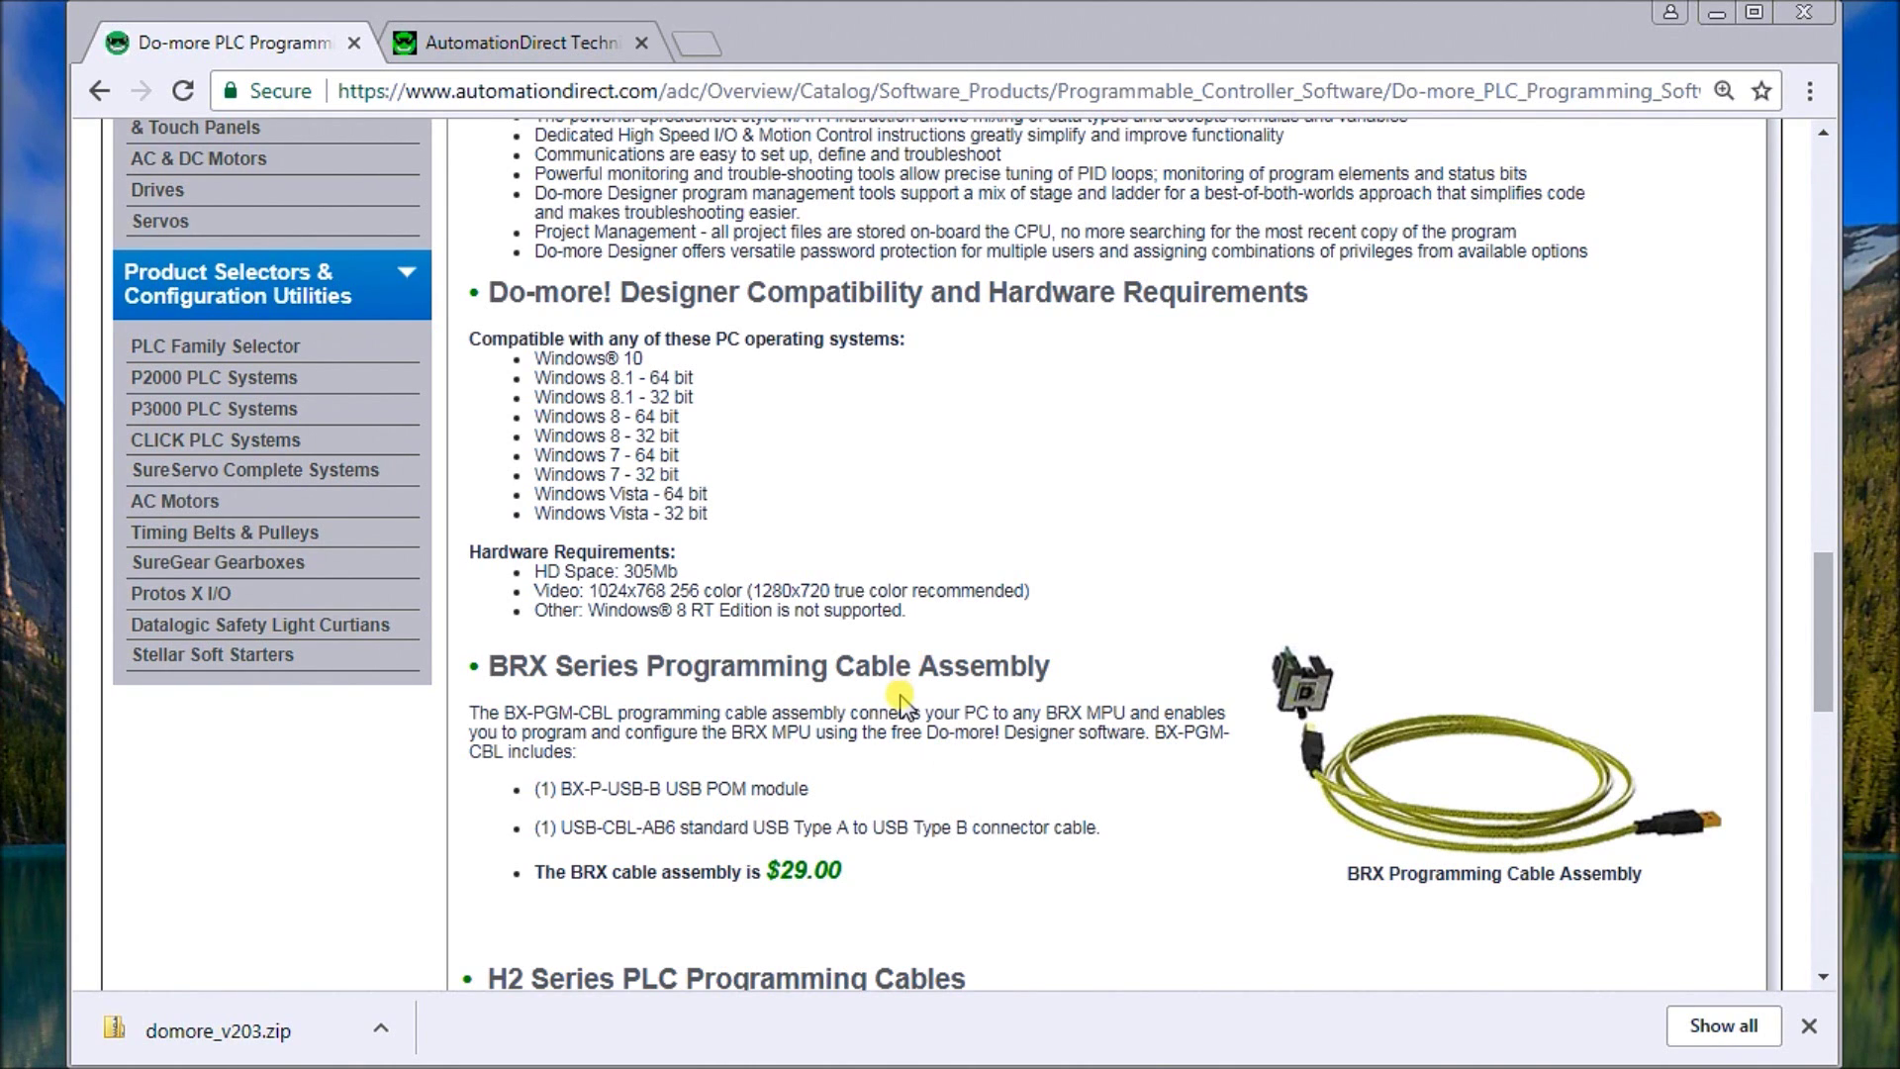
pyautogui.scroll(-1, 900, 703)
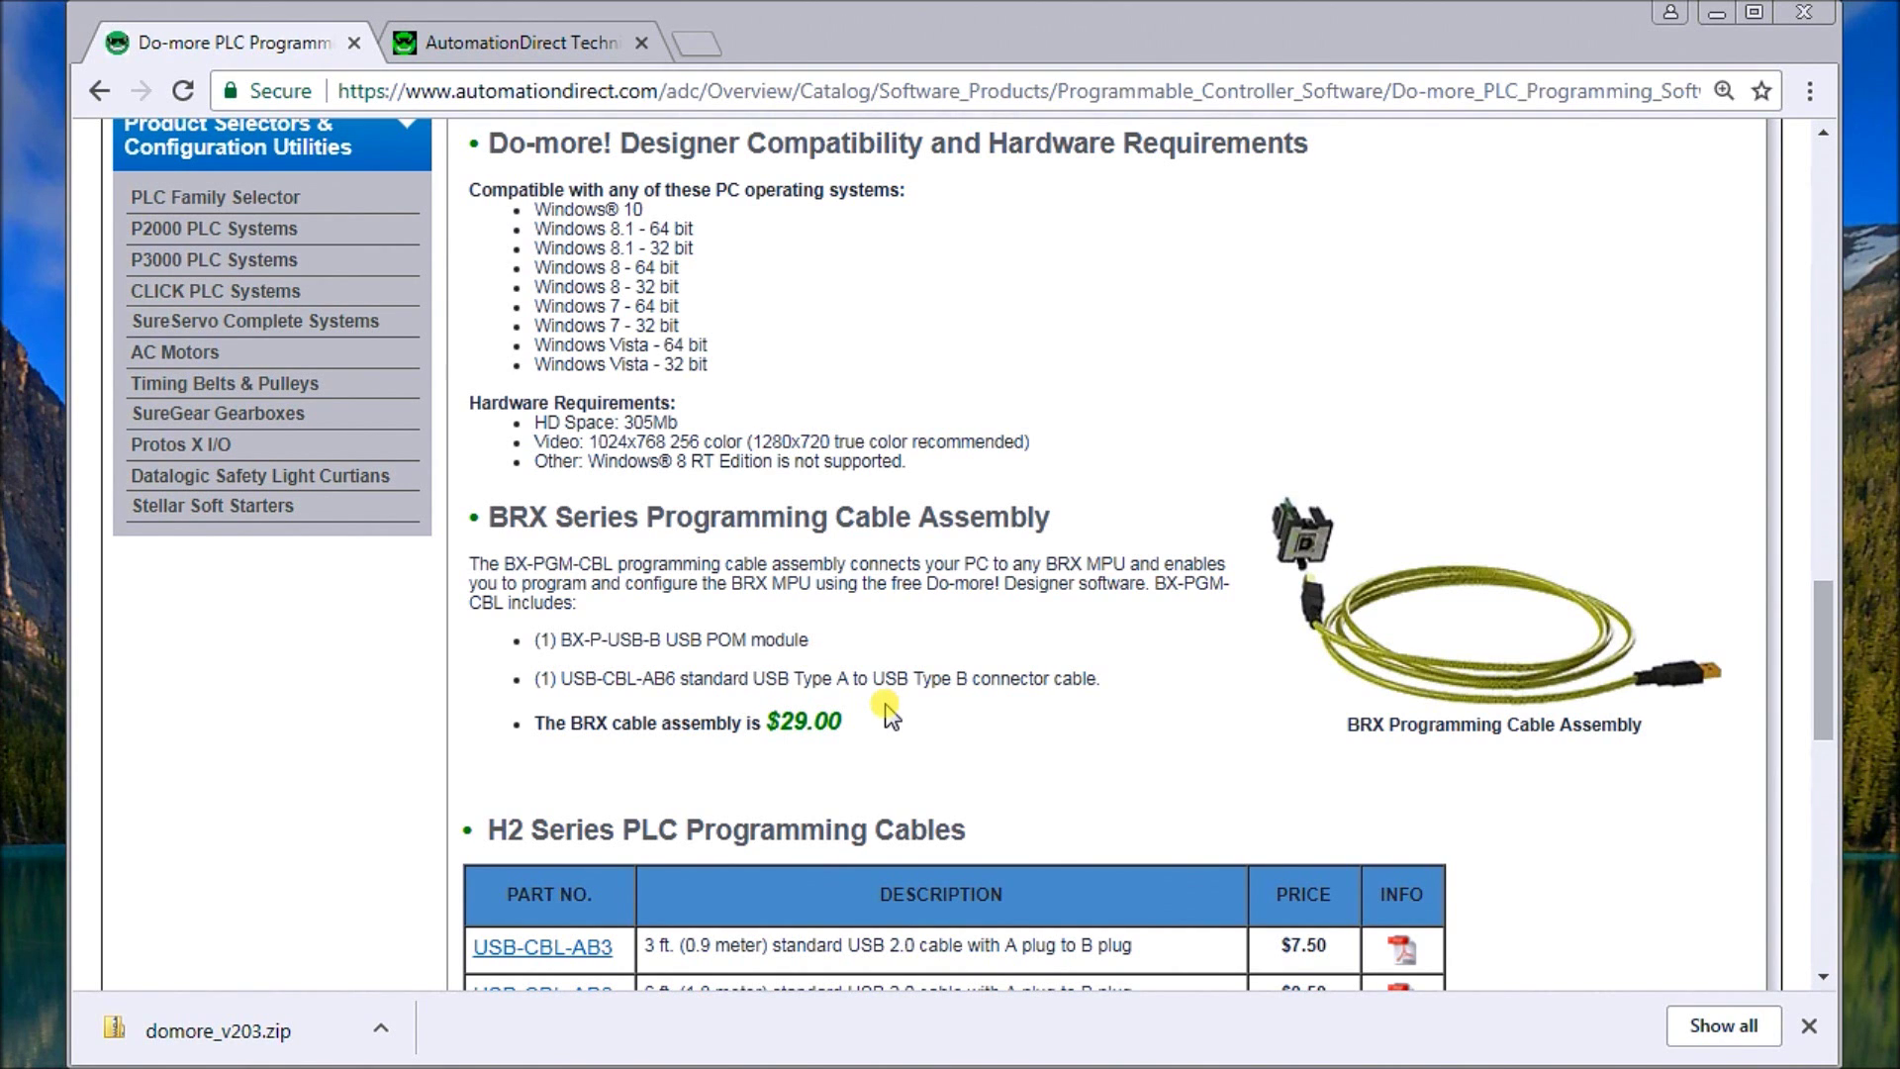
pyautogui.scroll(-1, 1086, 690)
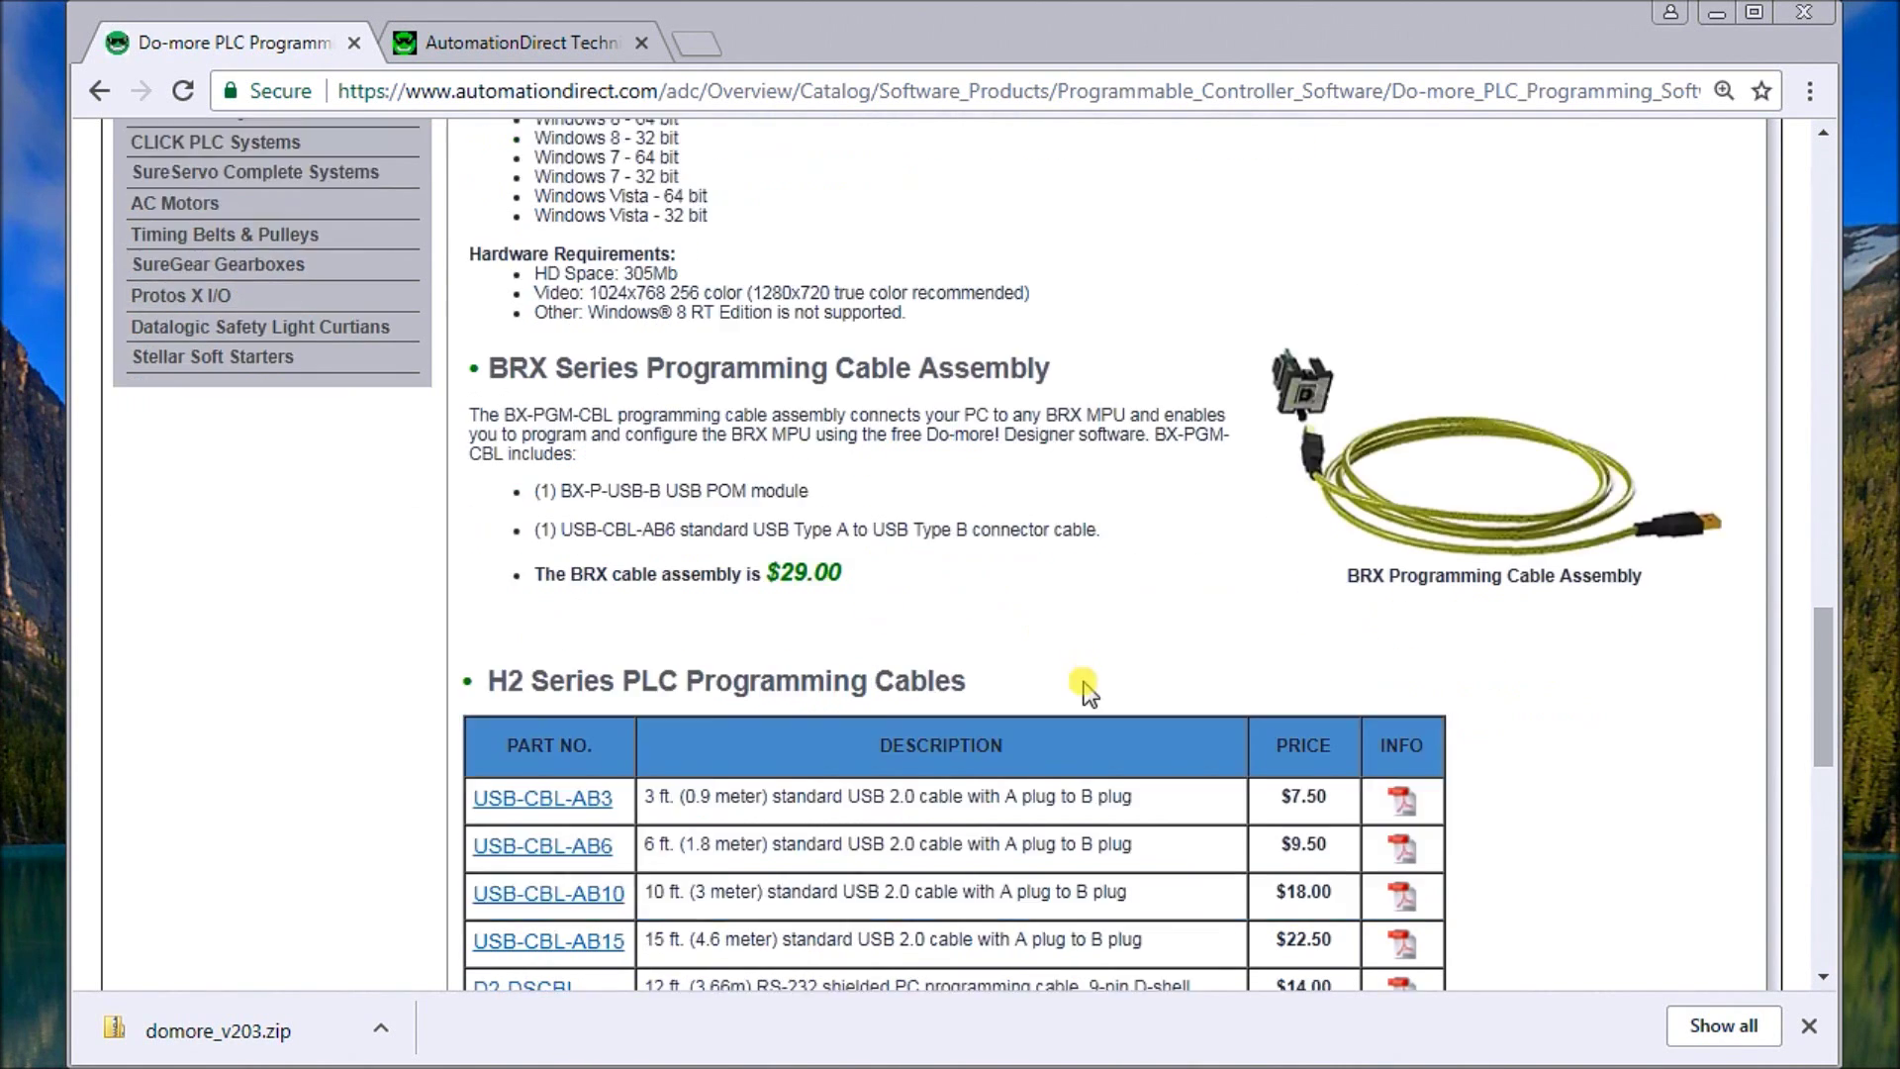
pyautogui.scroll(-1, 1086, 690)
pyautogui.scroll(1, 1086, 688)
pyautogui.scroll(15, 988, 503)
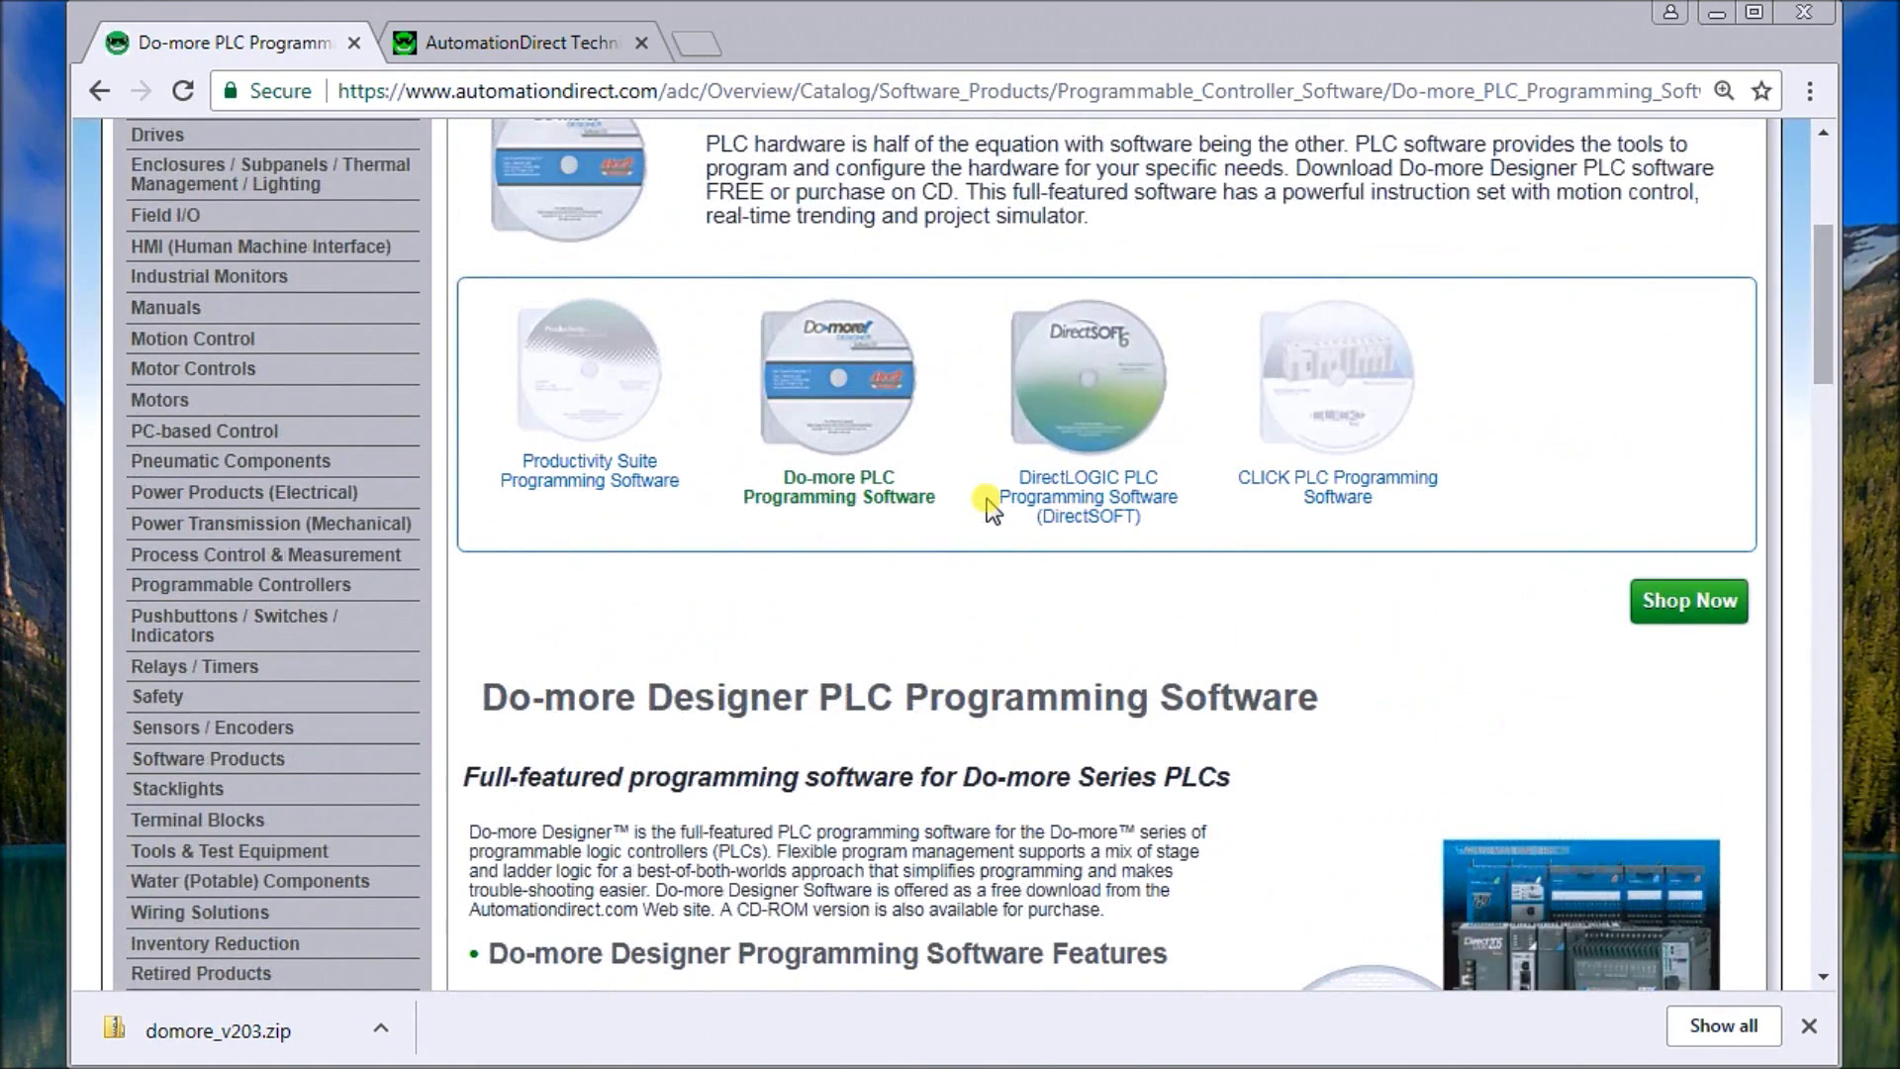
pyautogui.scroll(-4, 988, 503)
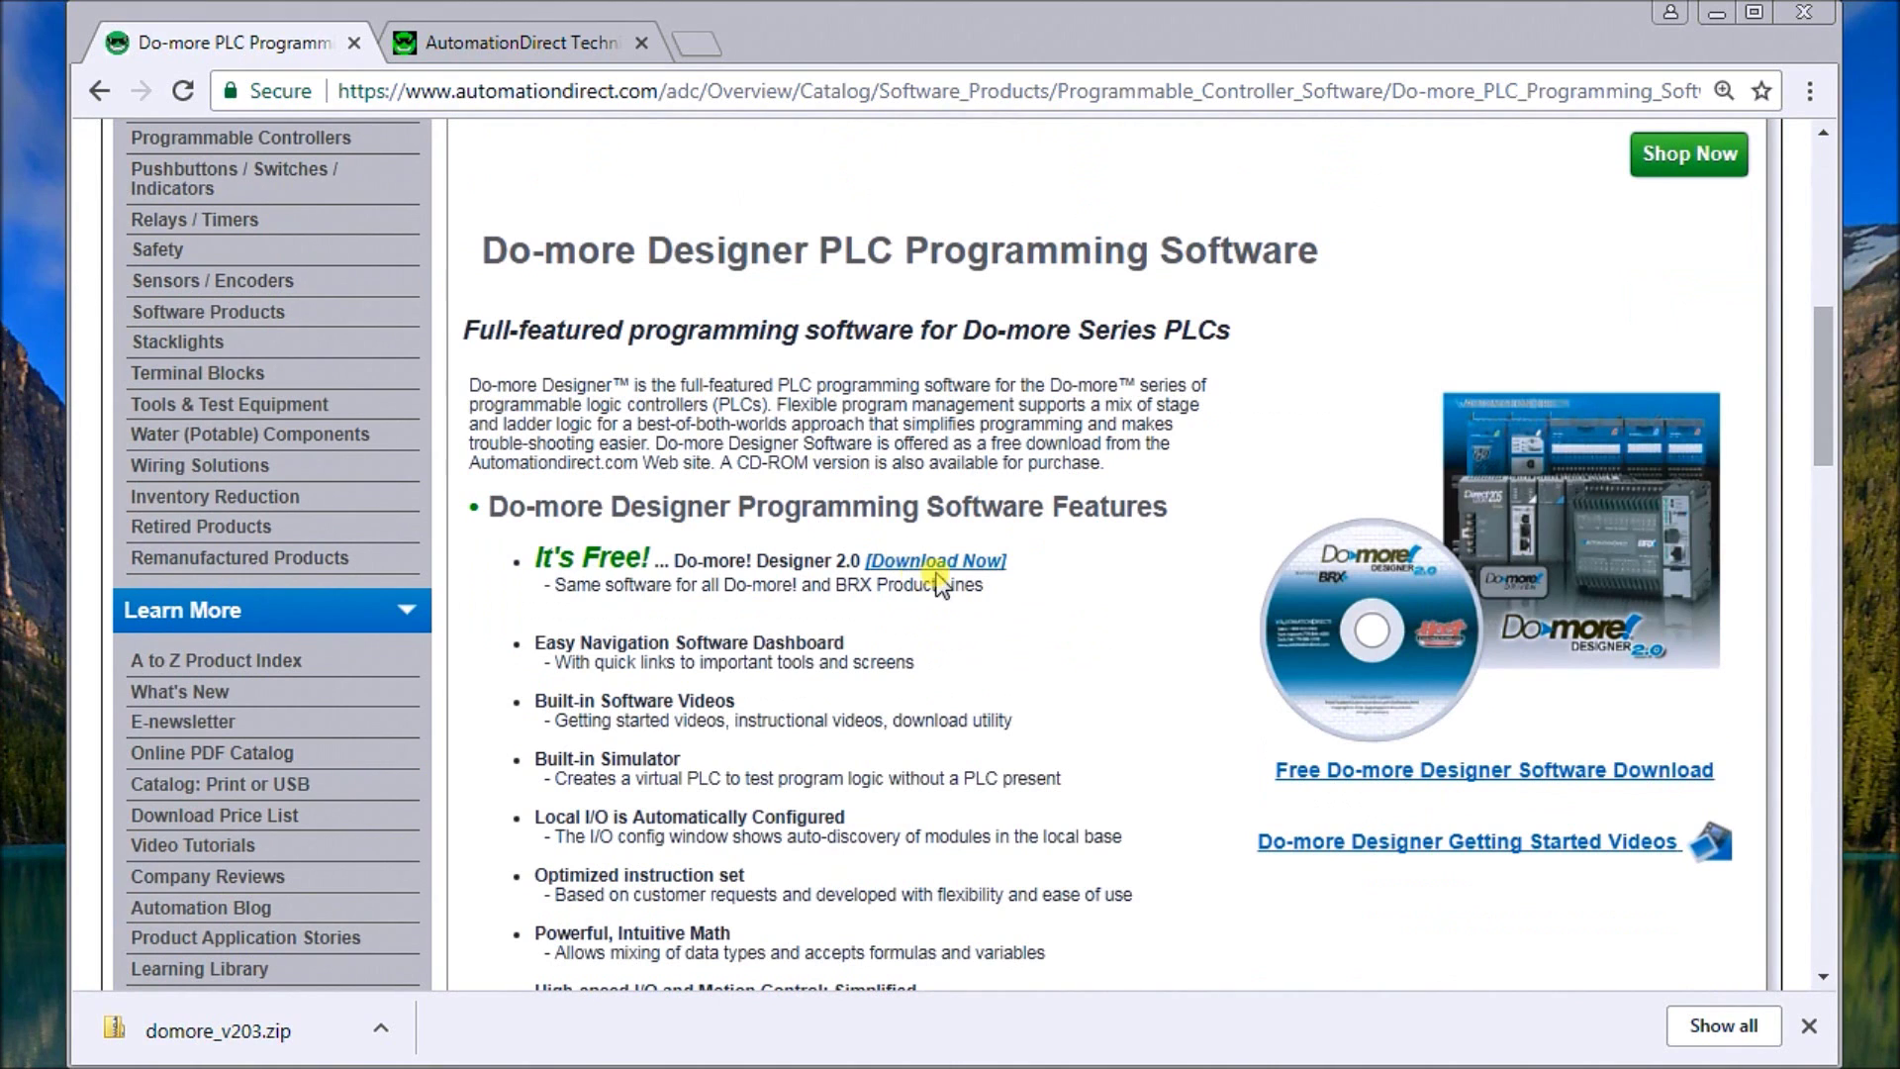
pyautogui.click(535, 45)
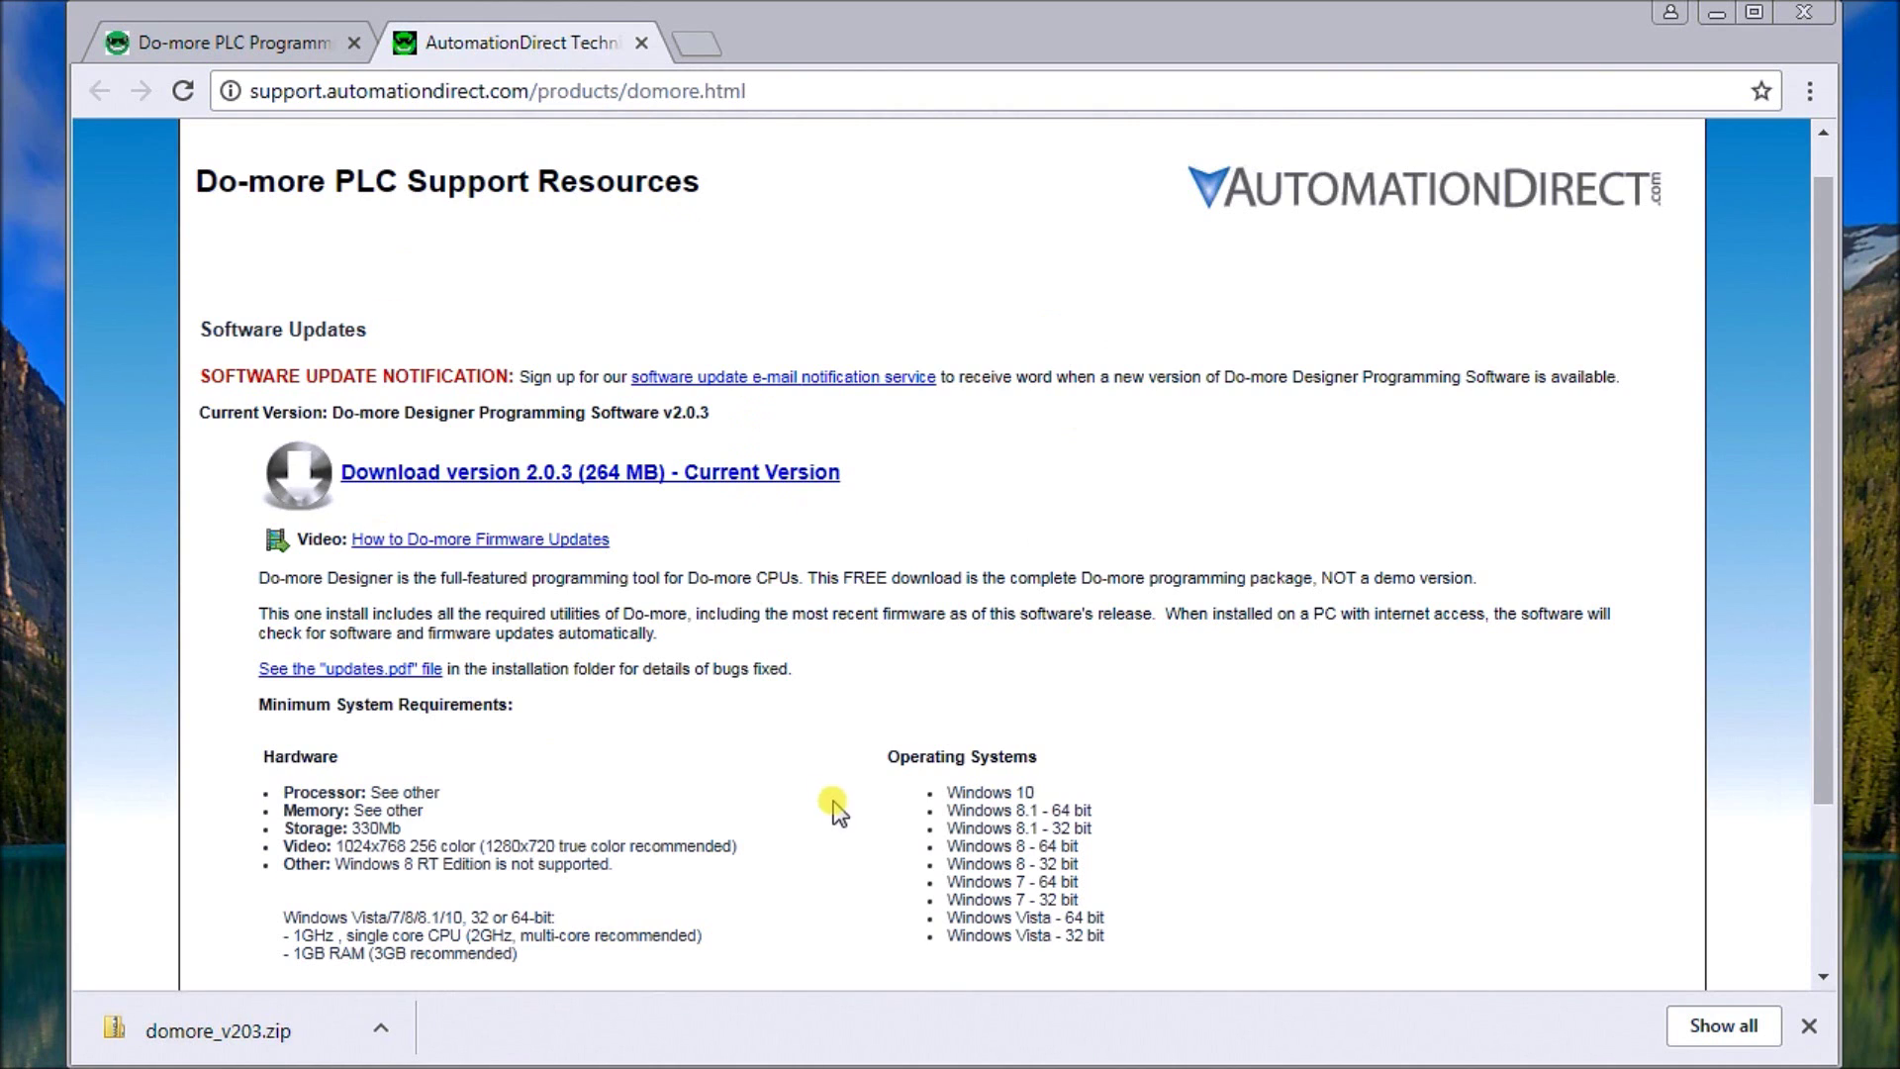
# - Scroll the Support Resources page listing v2.0.3, then bring up actions for domore_v203.zip in Explorer
pyautogui.scroll(-3, 839, 800)
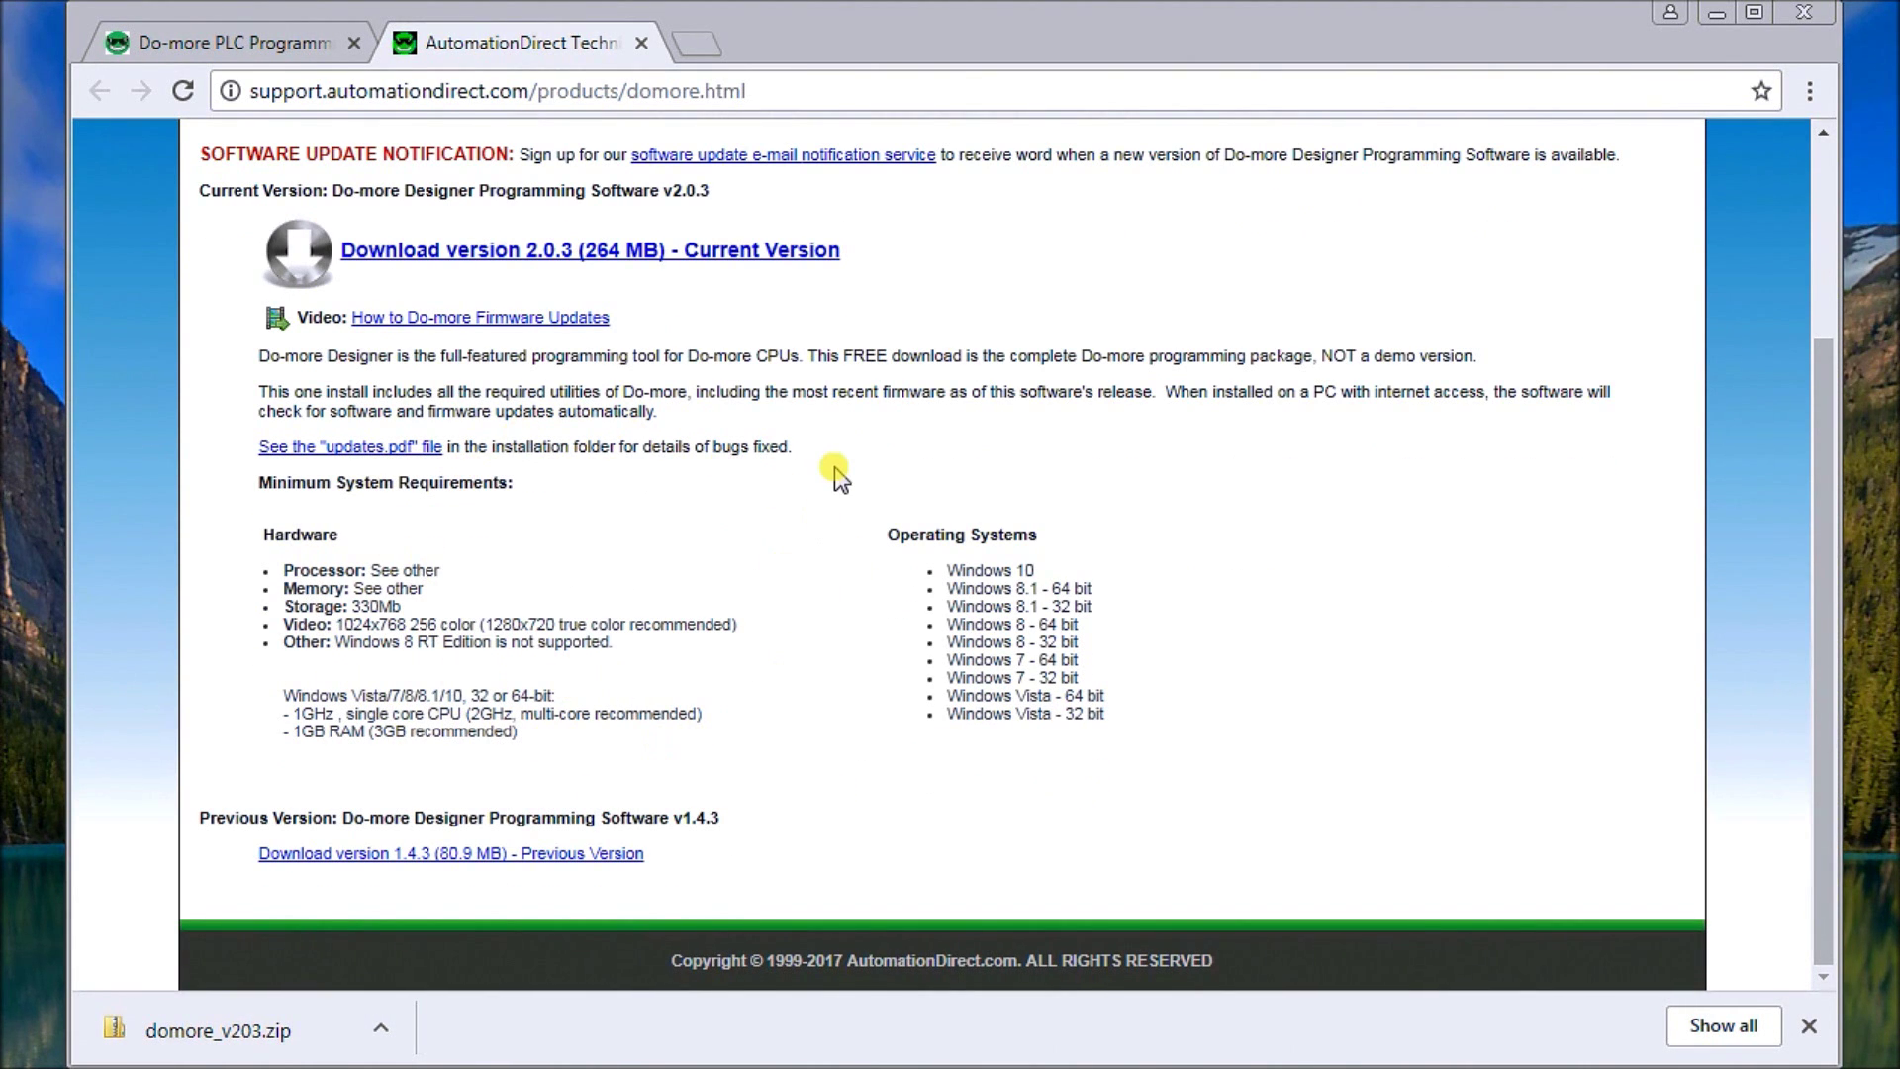
pyautogui.scroll(3, 835, 473)
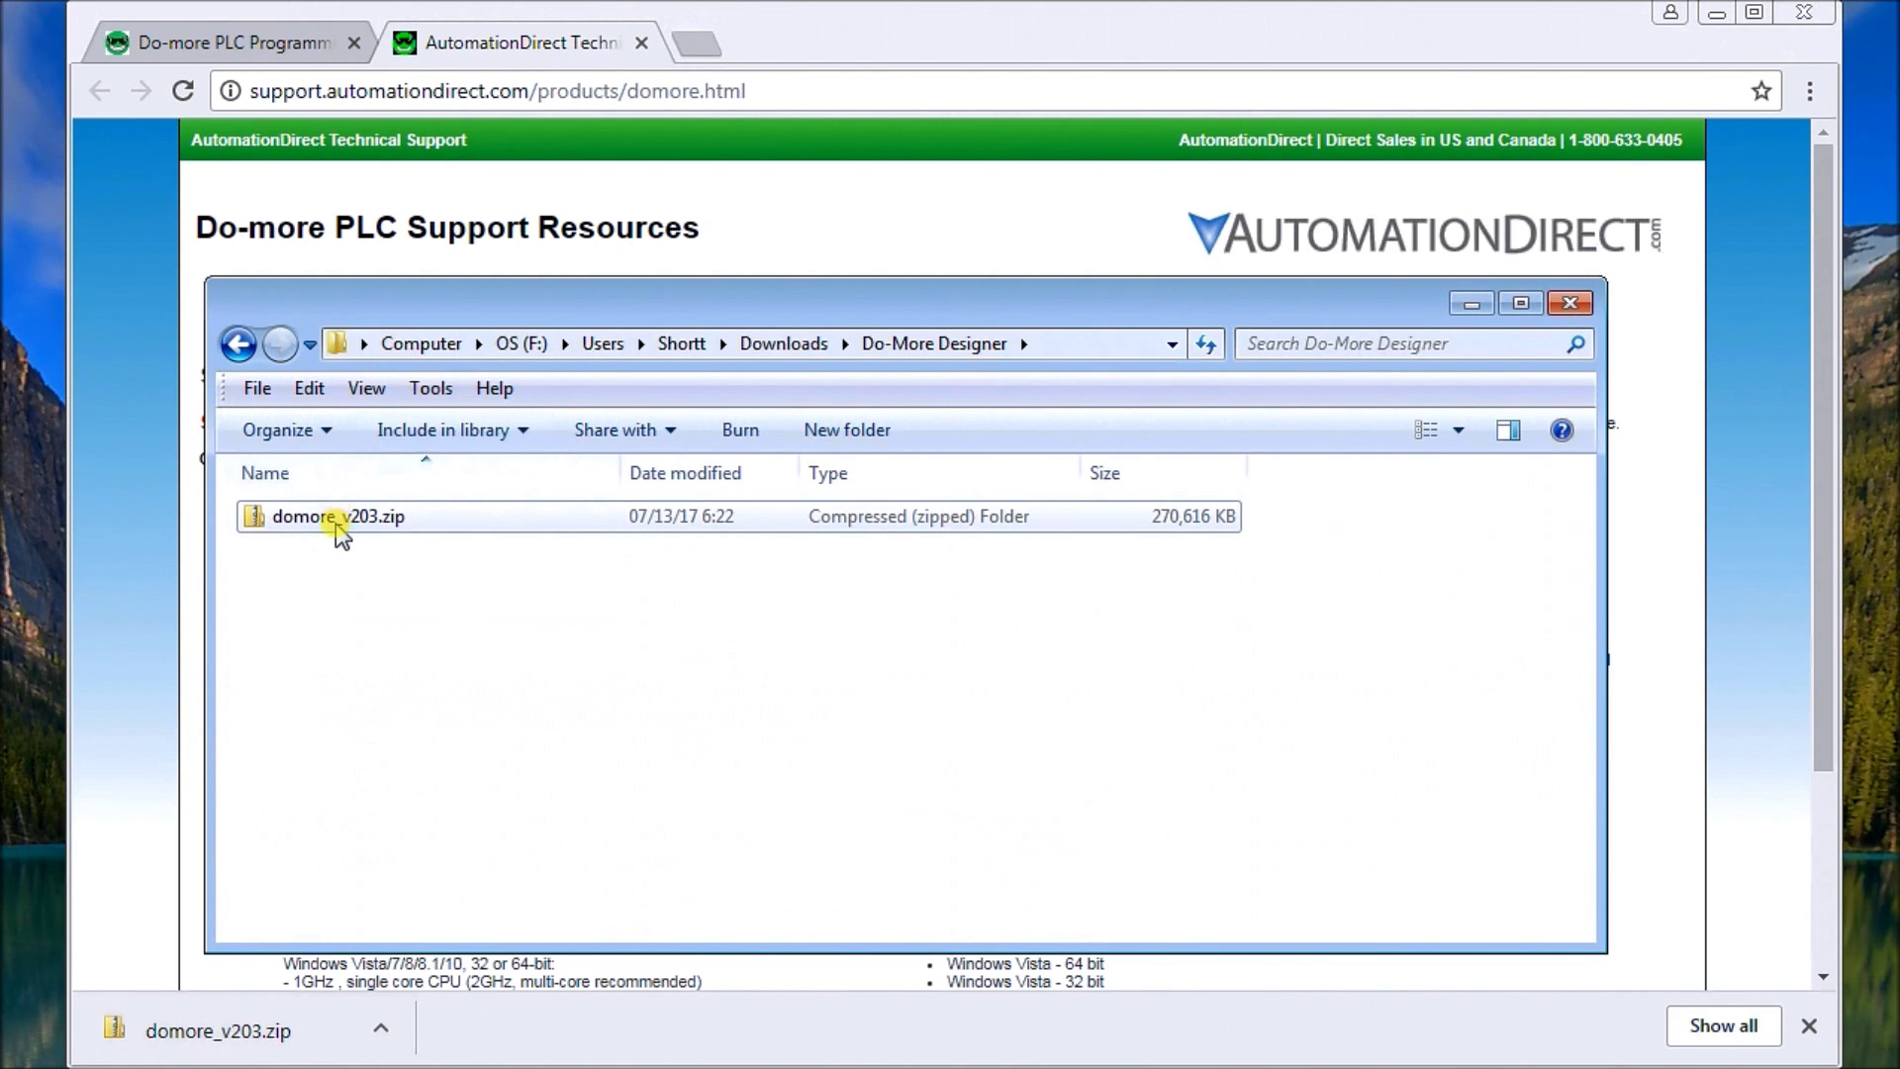
pyautogui.rightClick(340, 522)
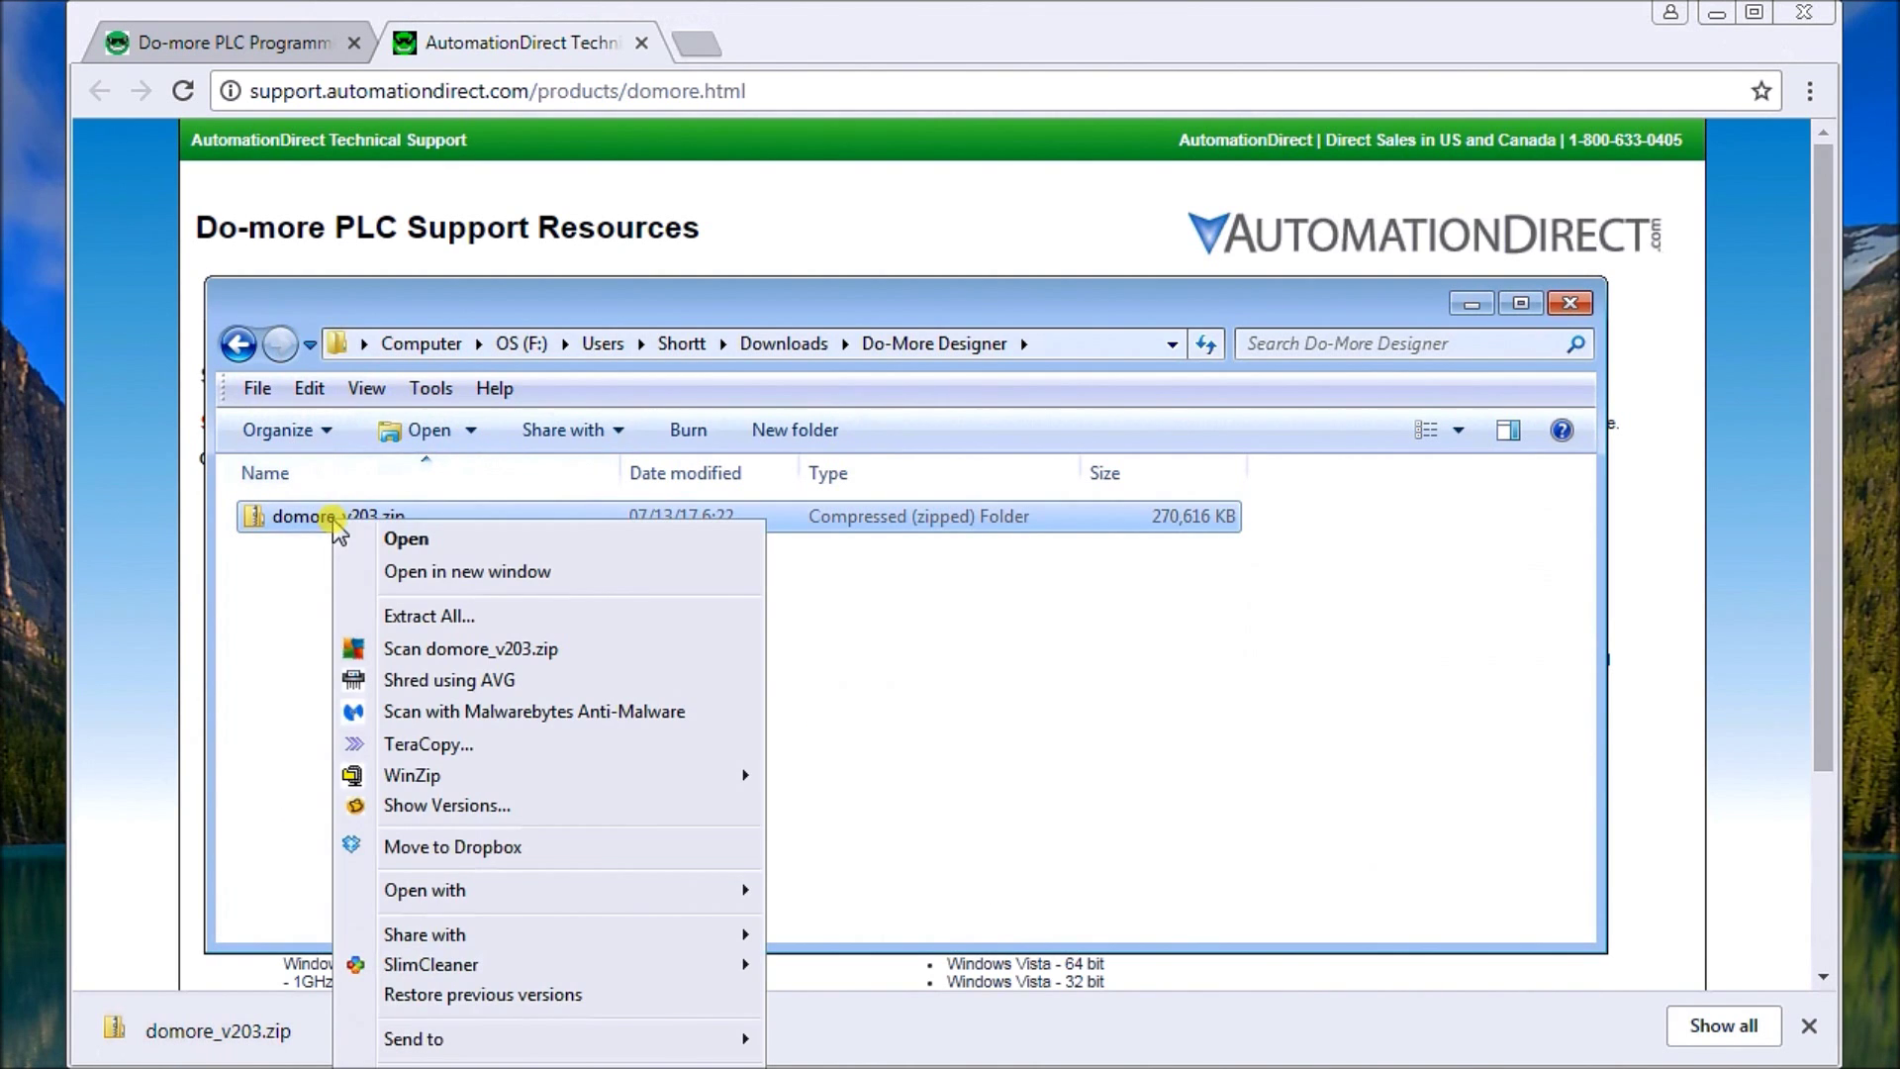
# - Extract domore_v203.zip into the domore_v203 folder and launch SetupDmD_R2_0_3_Production.exe
pyautogui.click(413, 615)
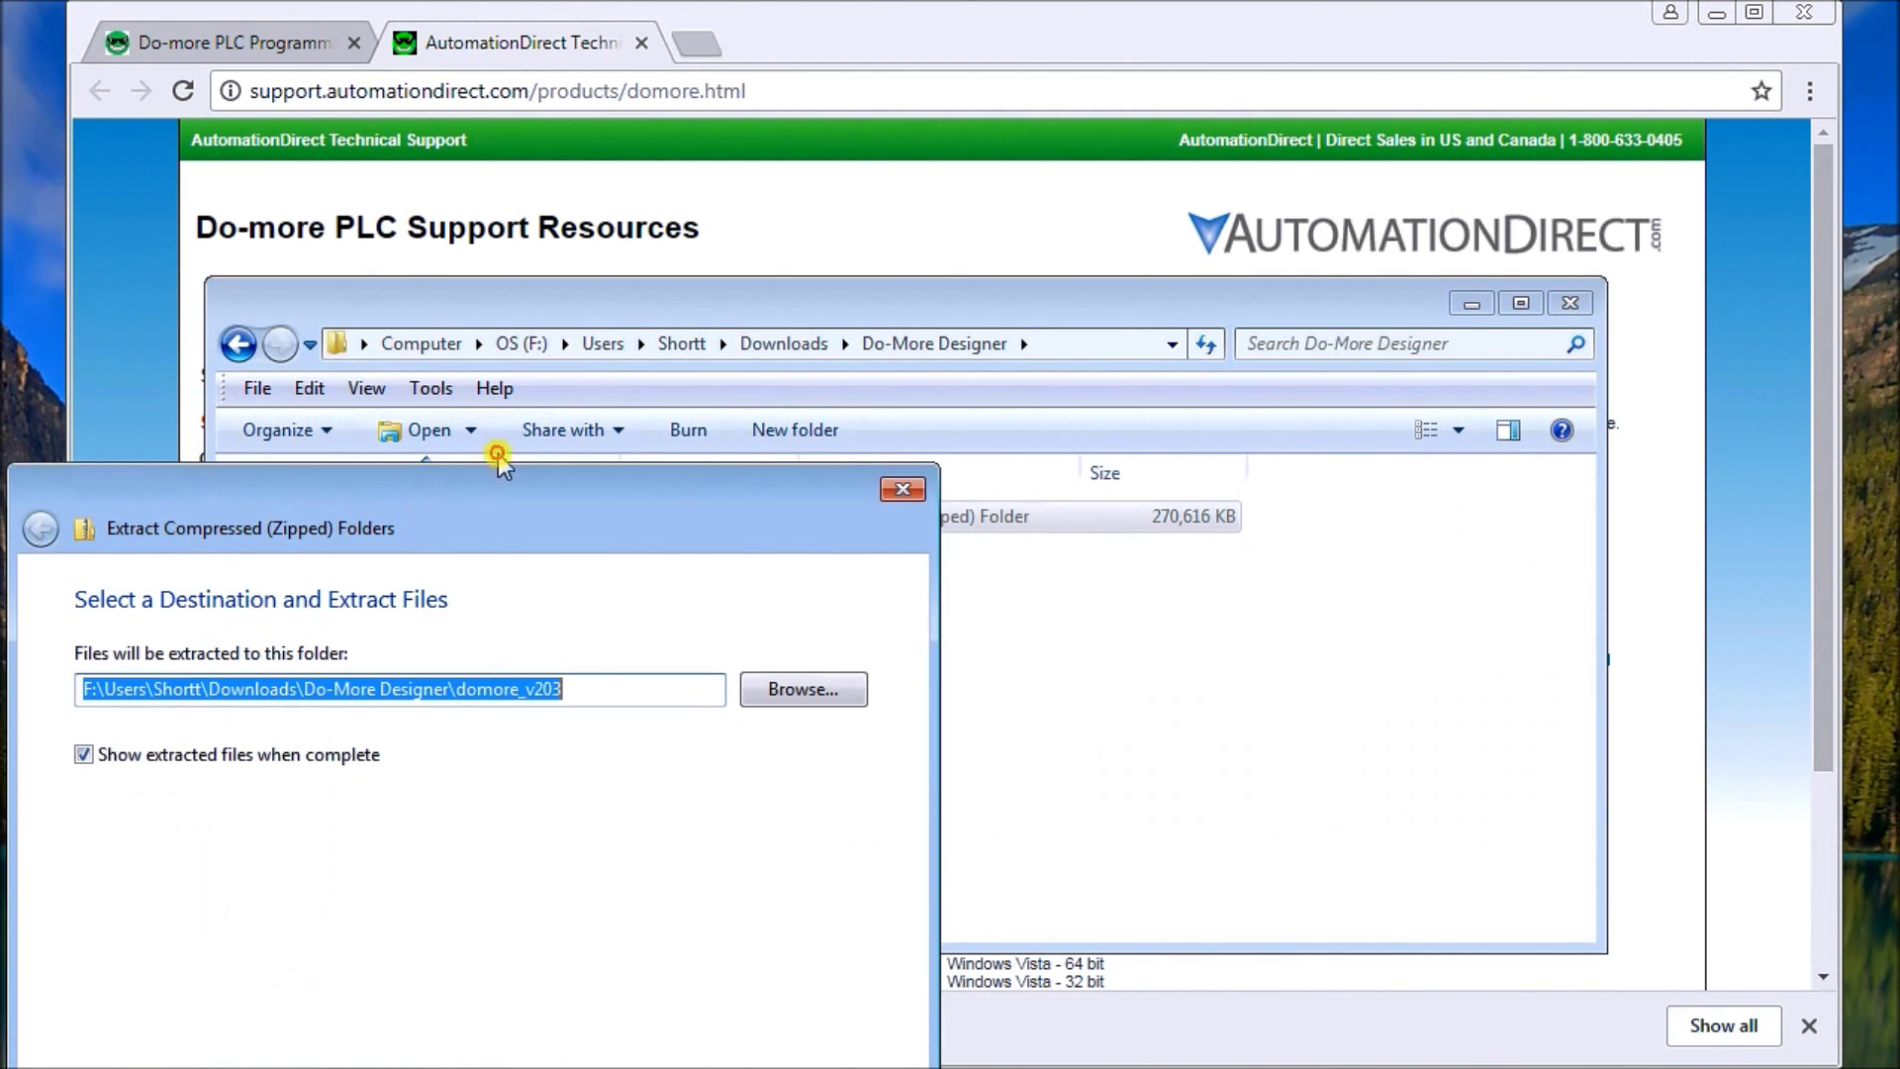
pyautogui.moveTo(482, 477); pyautogui.dragTo(500, 462)
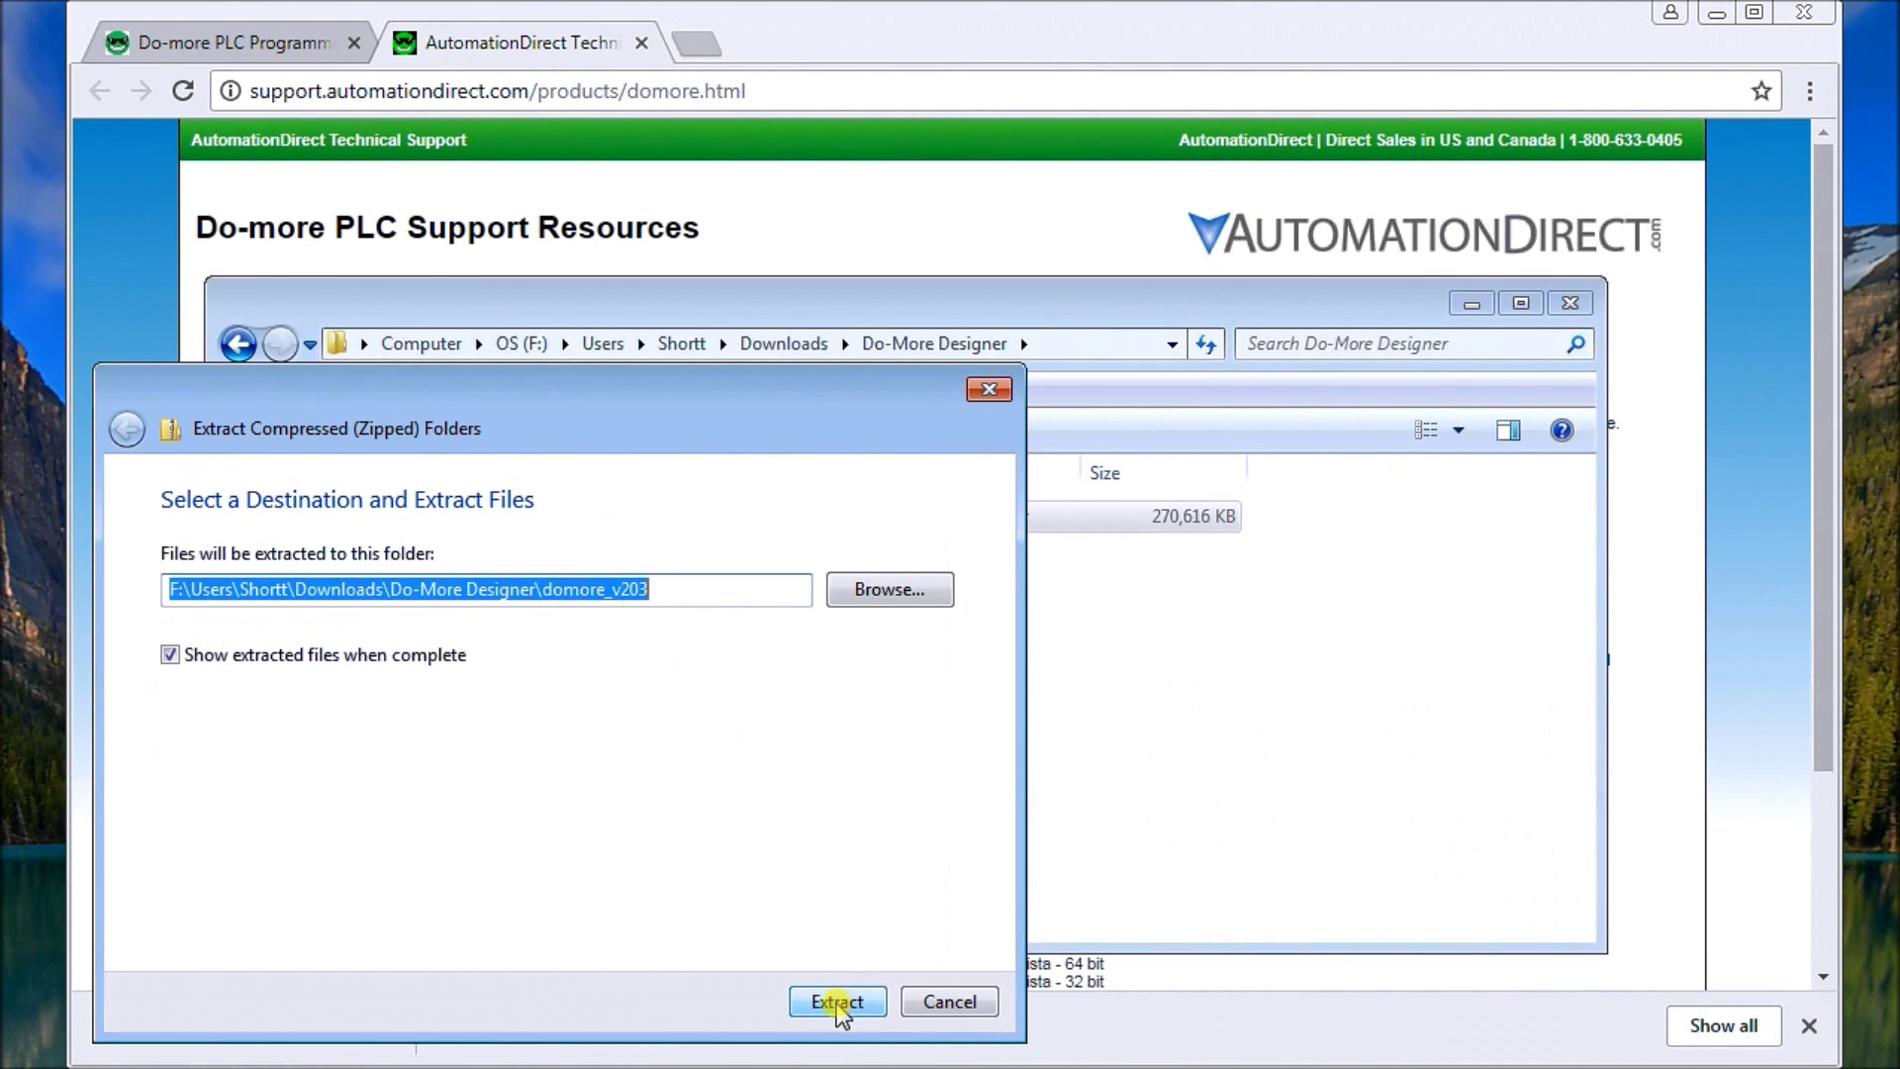
pyautogui.click(837, 1002)
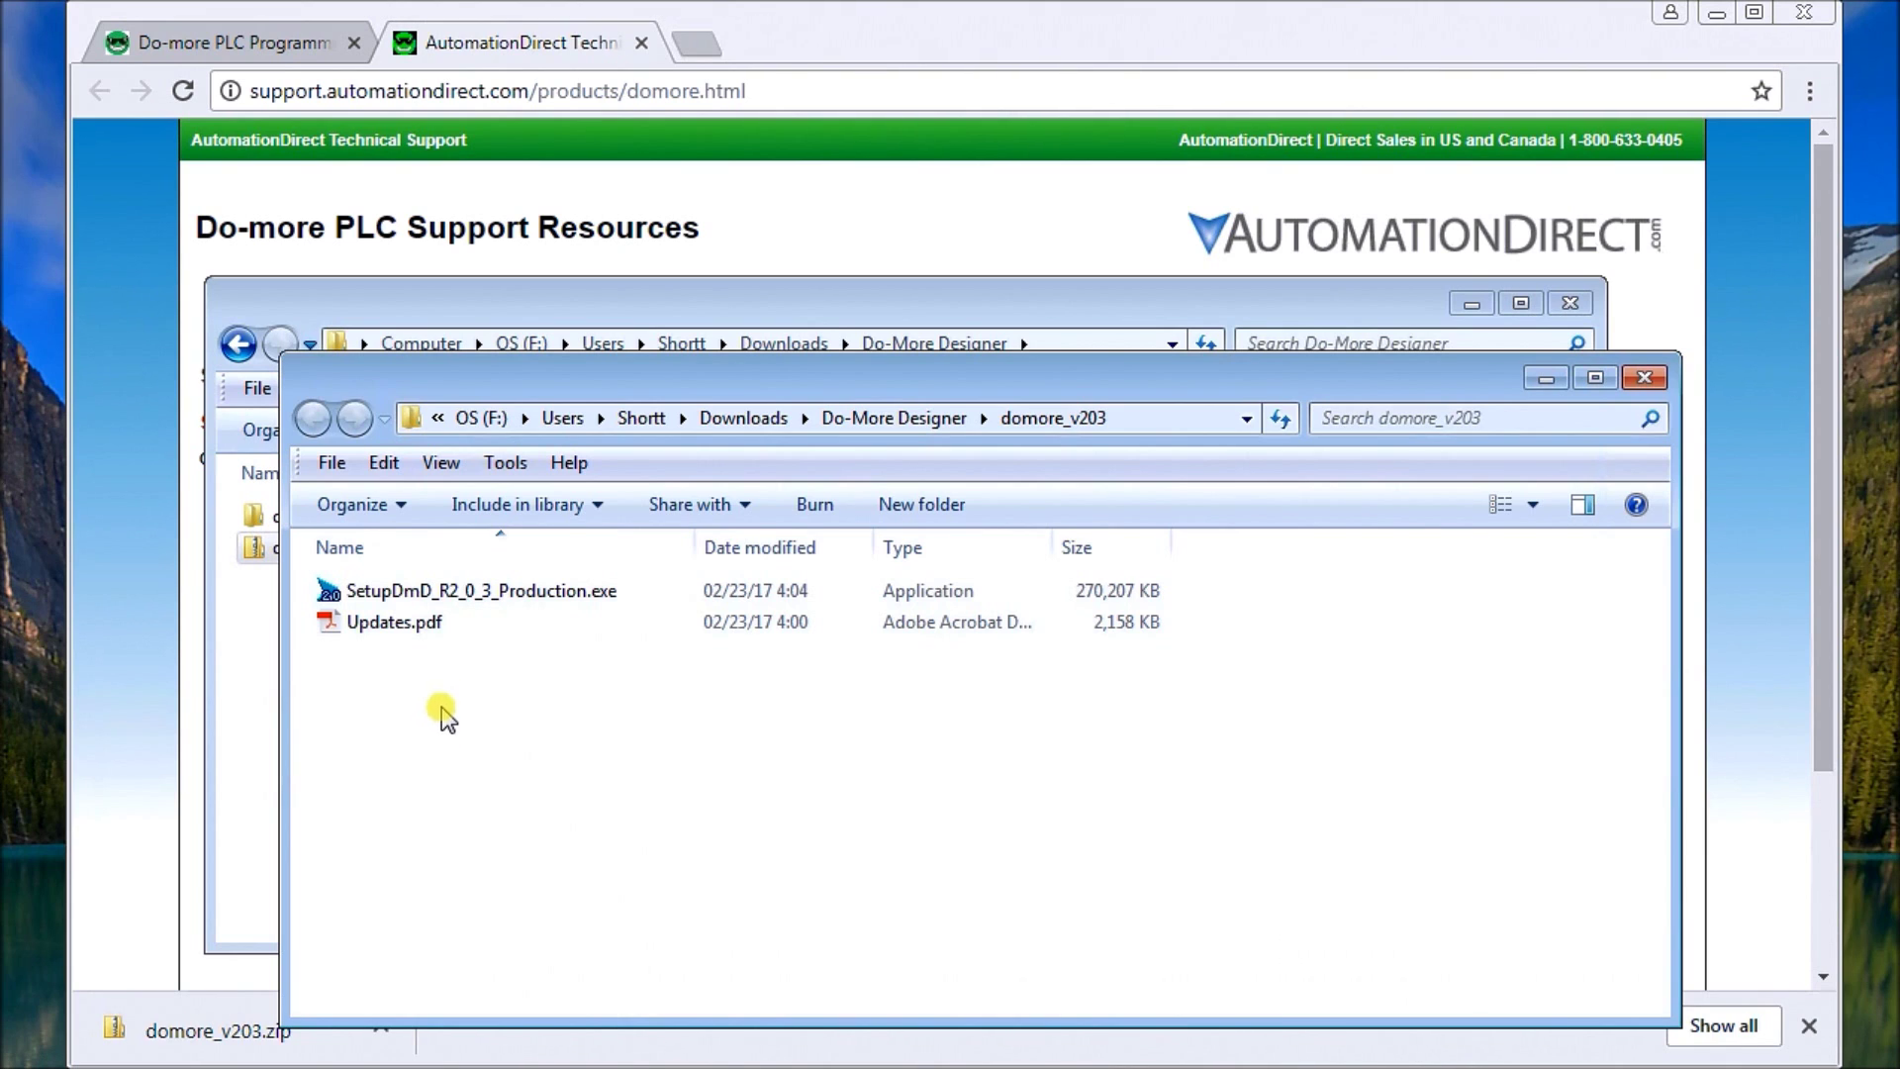
pyautogui.doubleClick(471, 598)
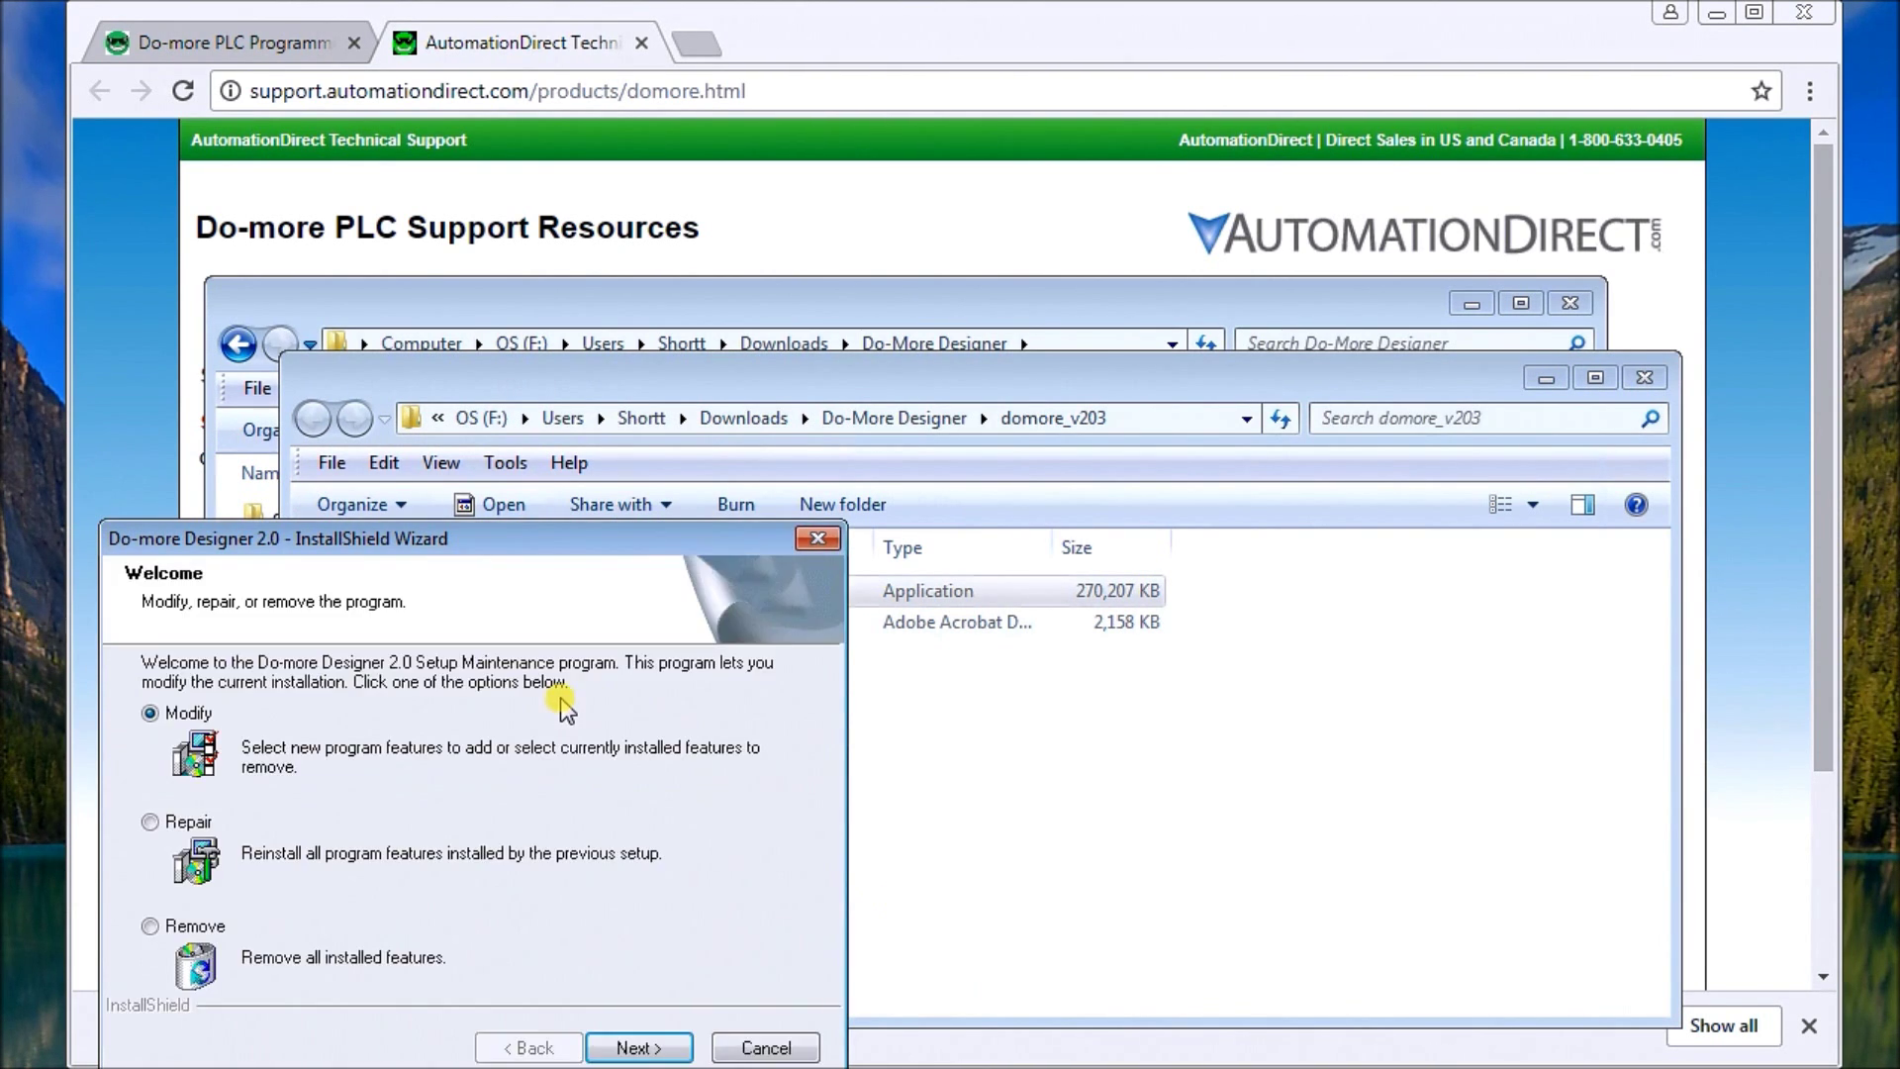
# - Run a Modify maintenance of Do-more Designer 2.0 with all features kept, then finish the wizard
pyautogui.moveTo(485, 549); pyautogui.dragTo(755, 347)
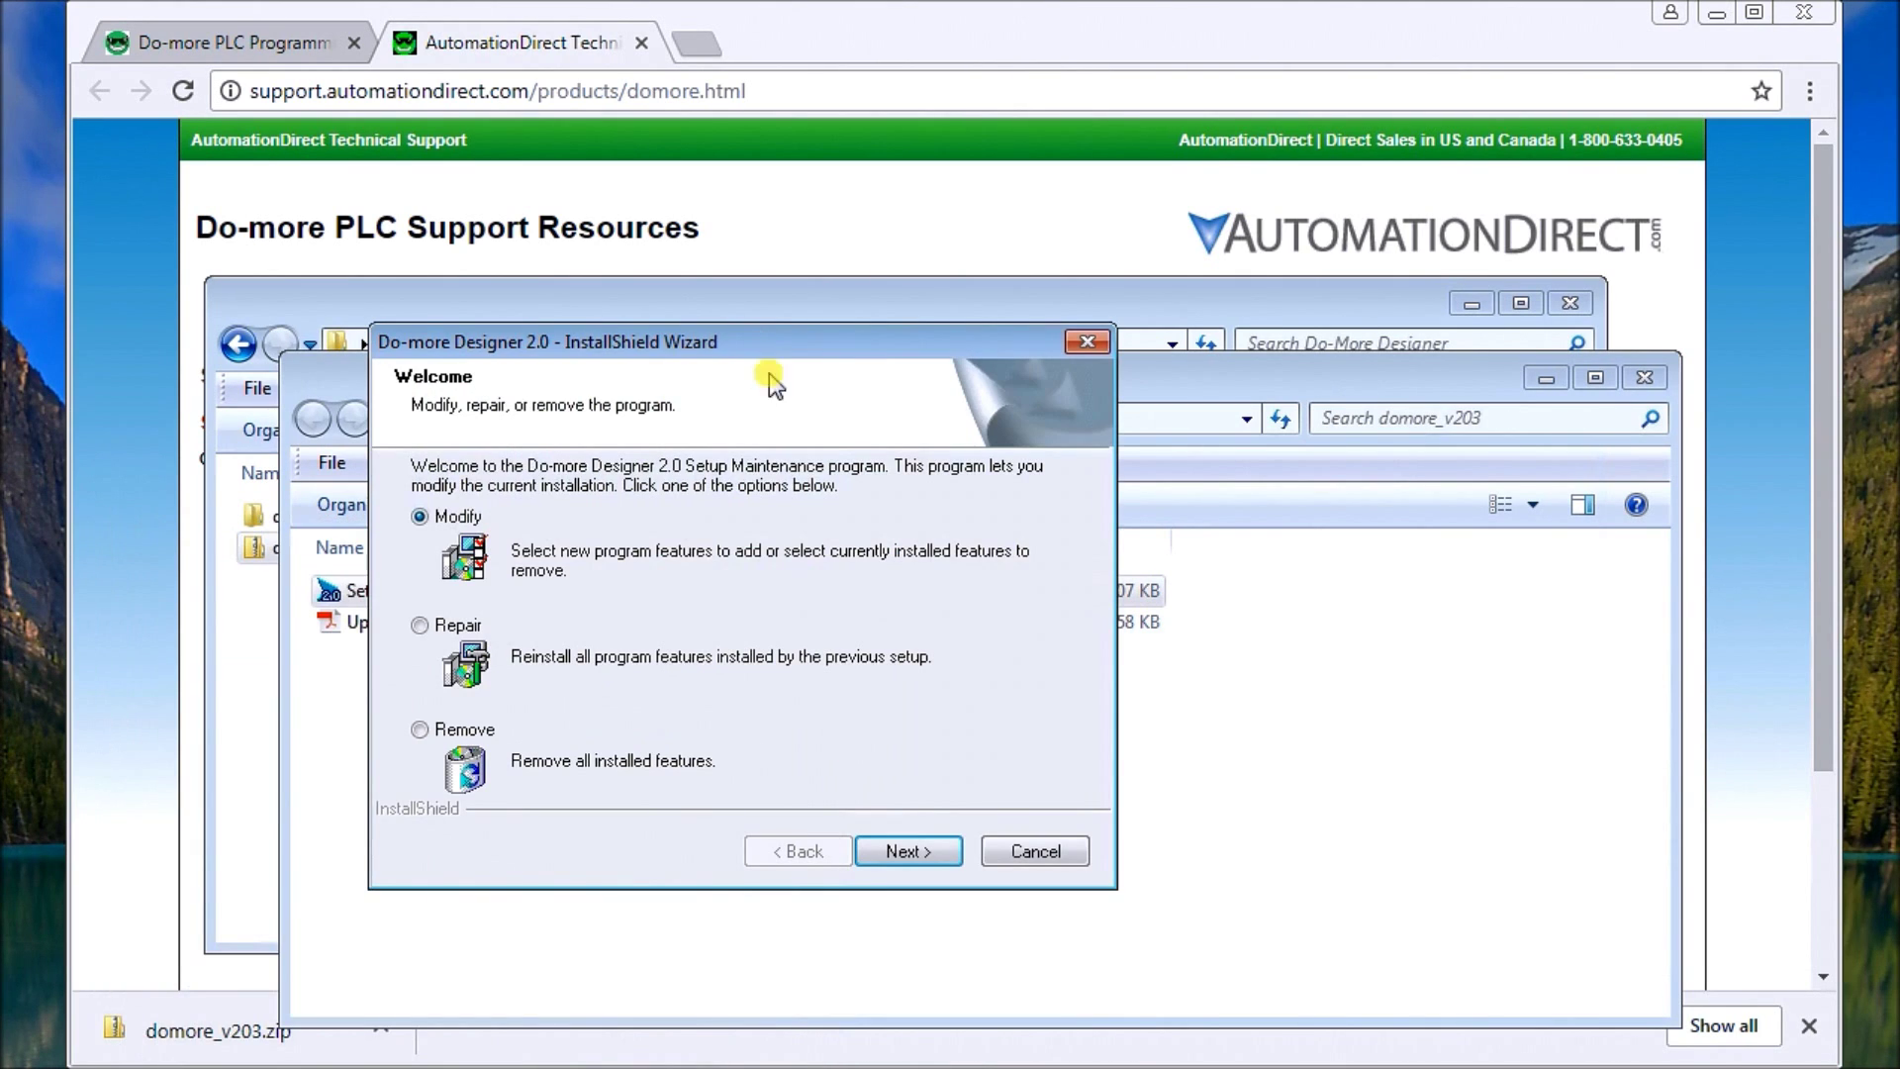
pyautogui.click(923, 855)
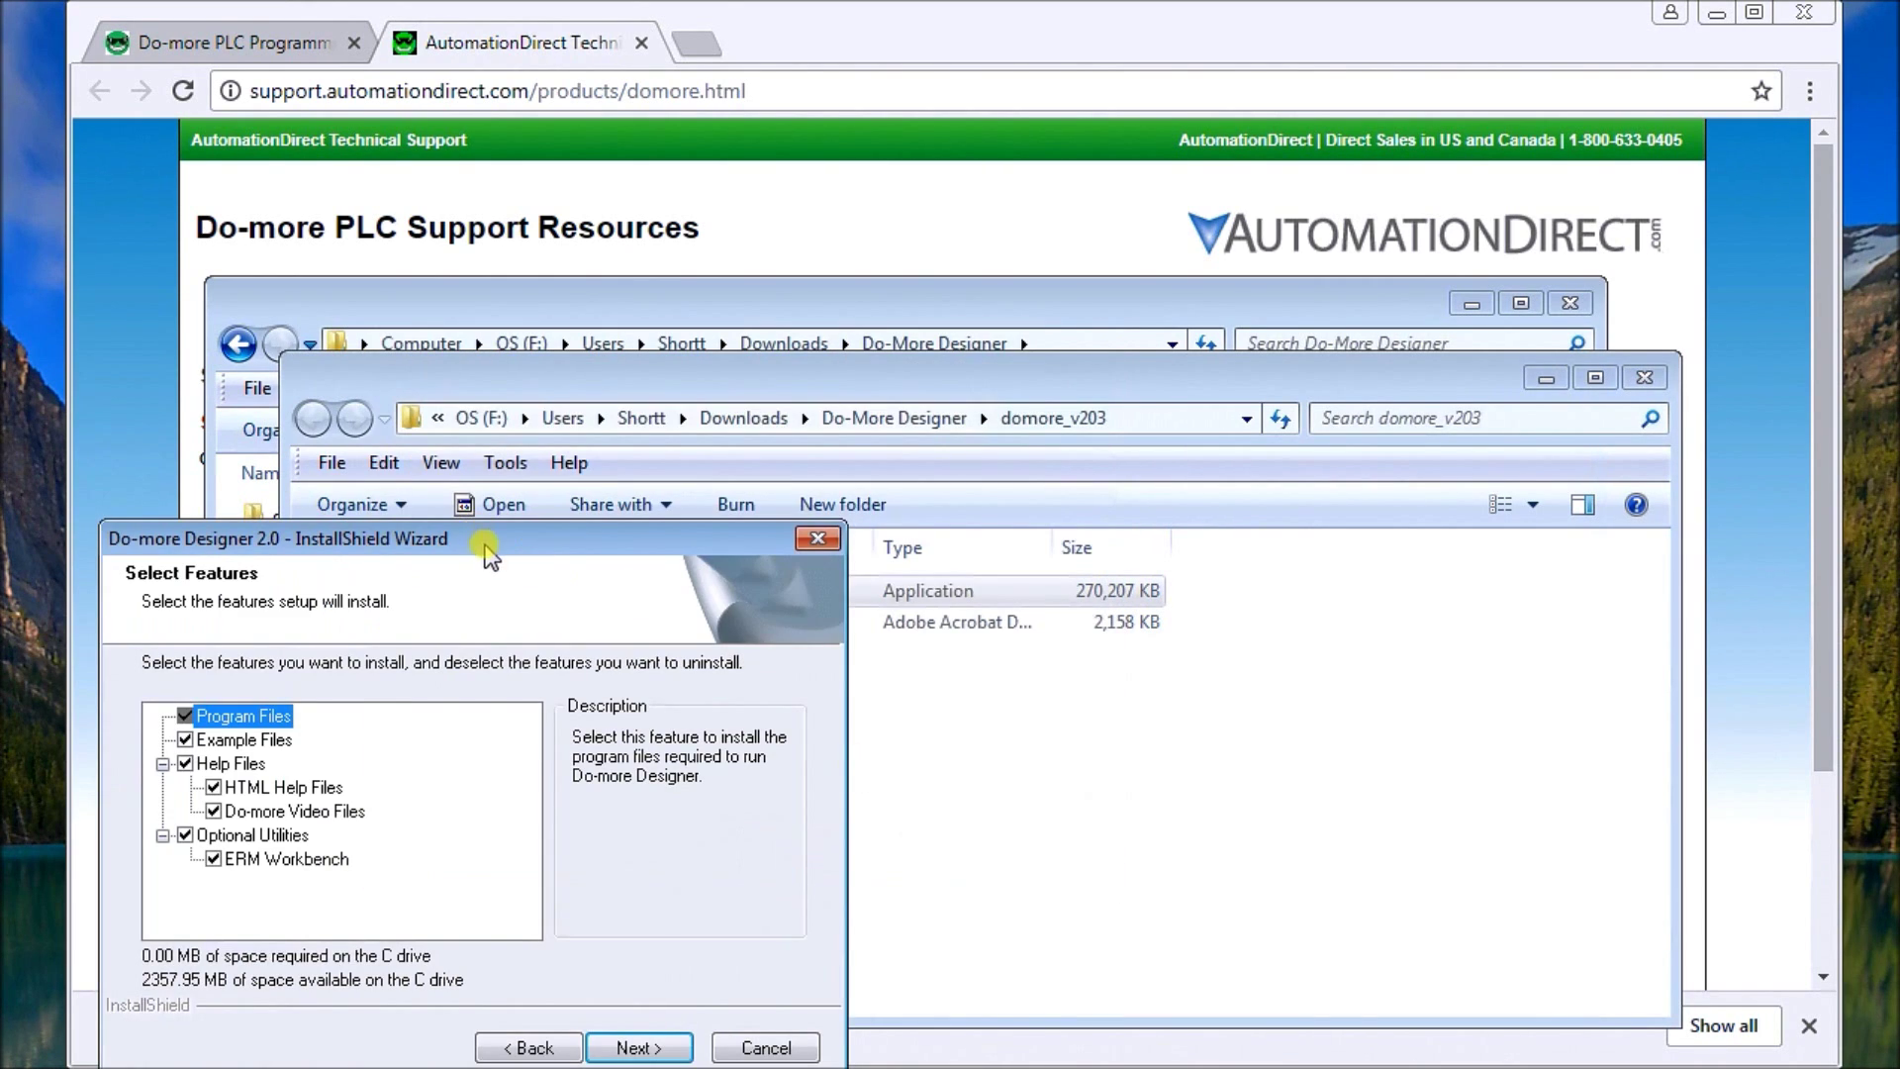
pyautogui.moveTo(487, 555); pyautogui.dragTo(702, 419)
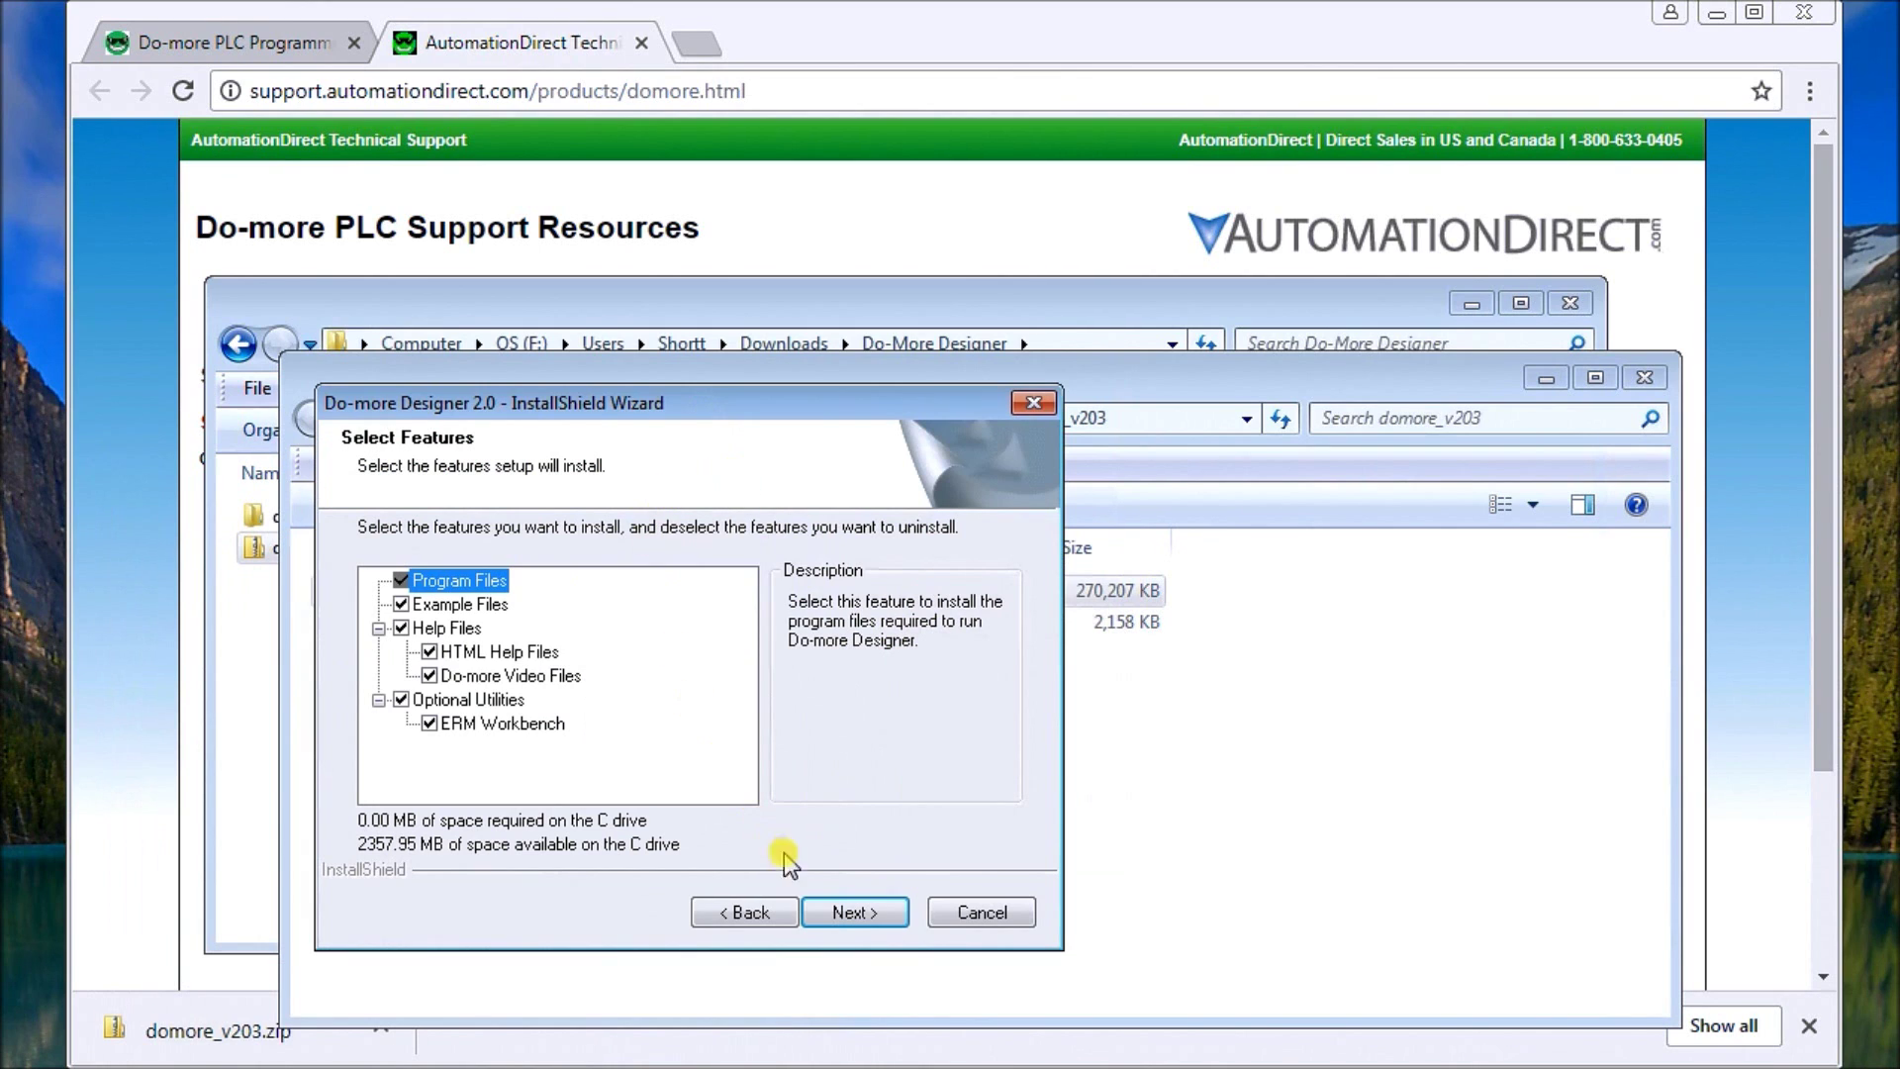
pyautogui.click(853, 913)
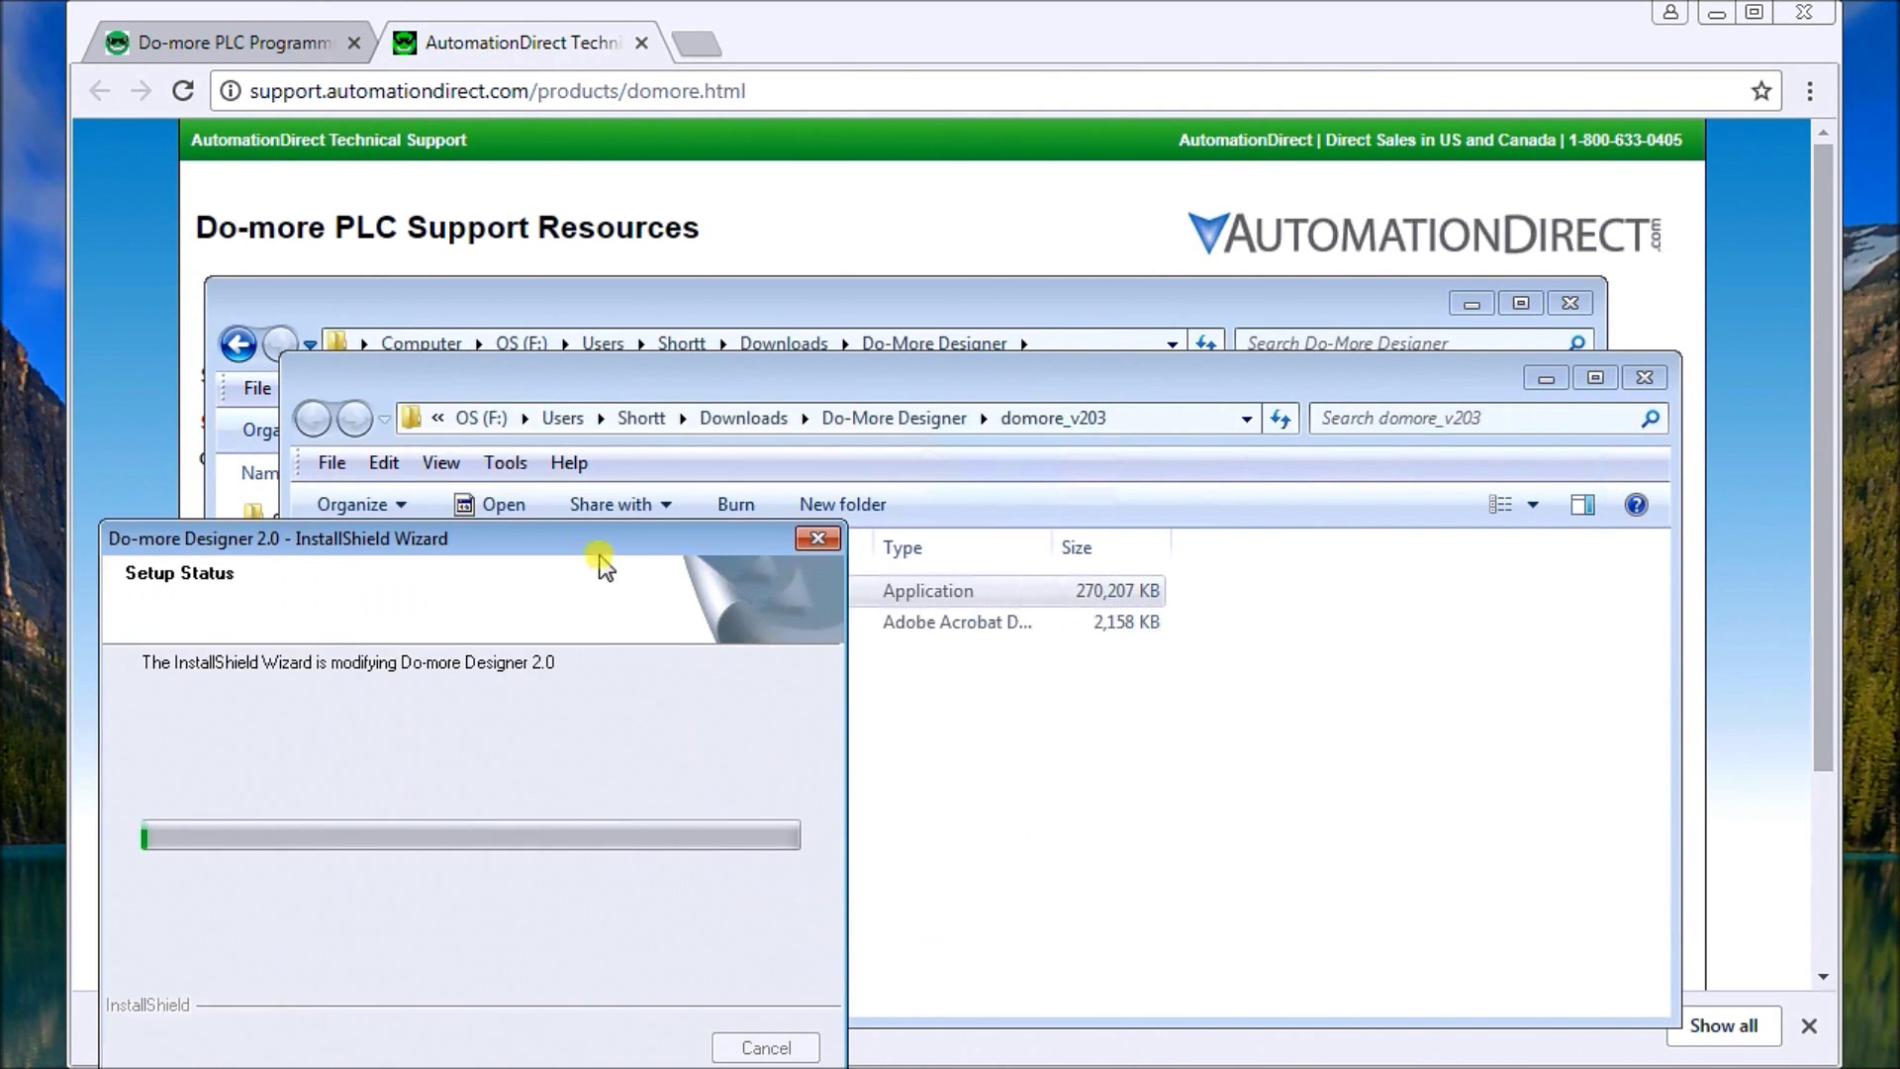
pyautogui.moveTo(585, 549); pyautogui.dragTo(766, 415)
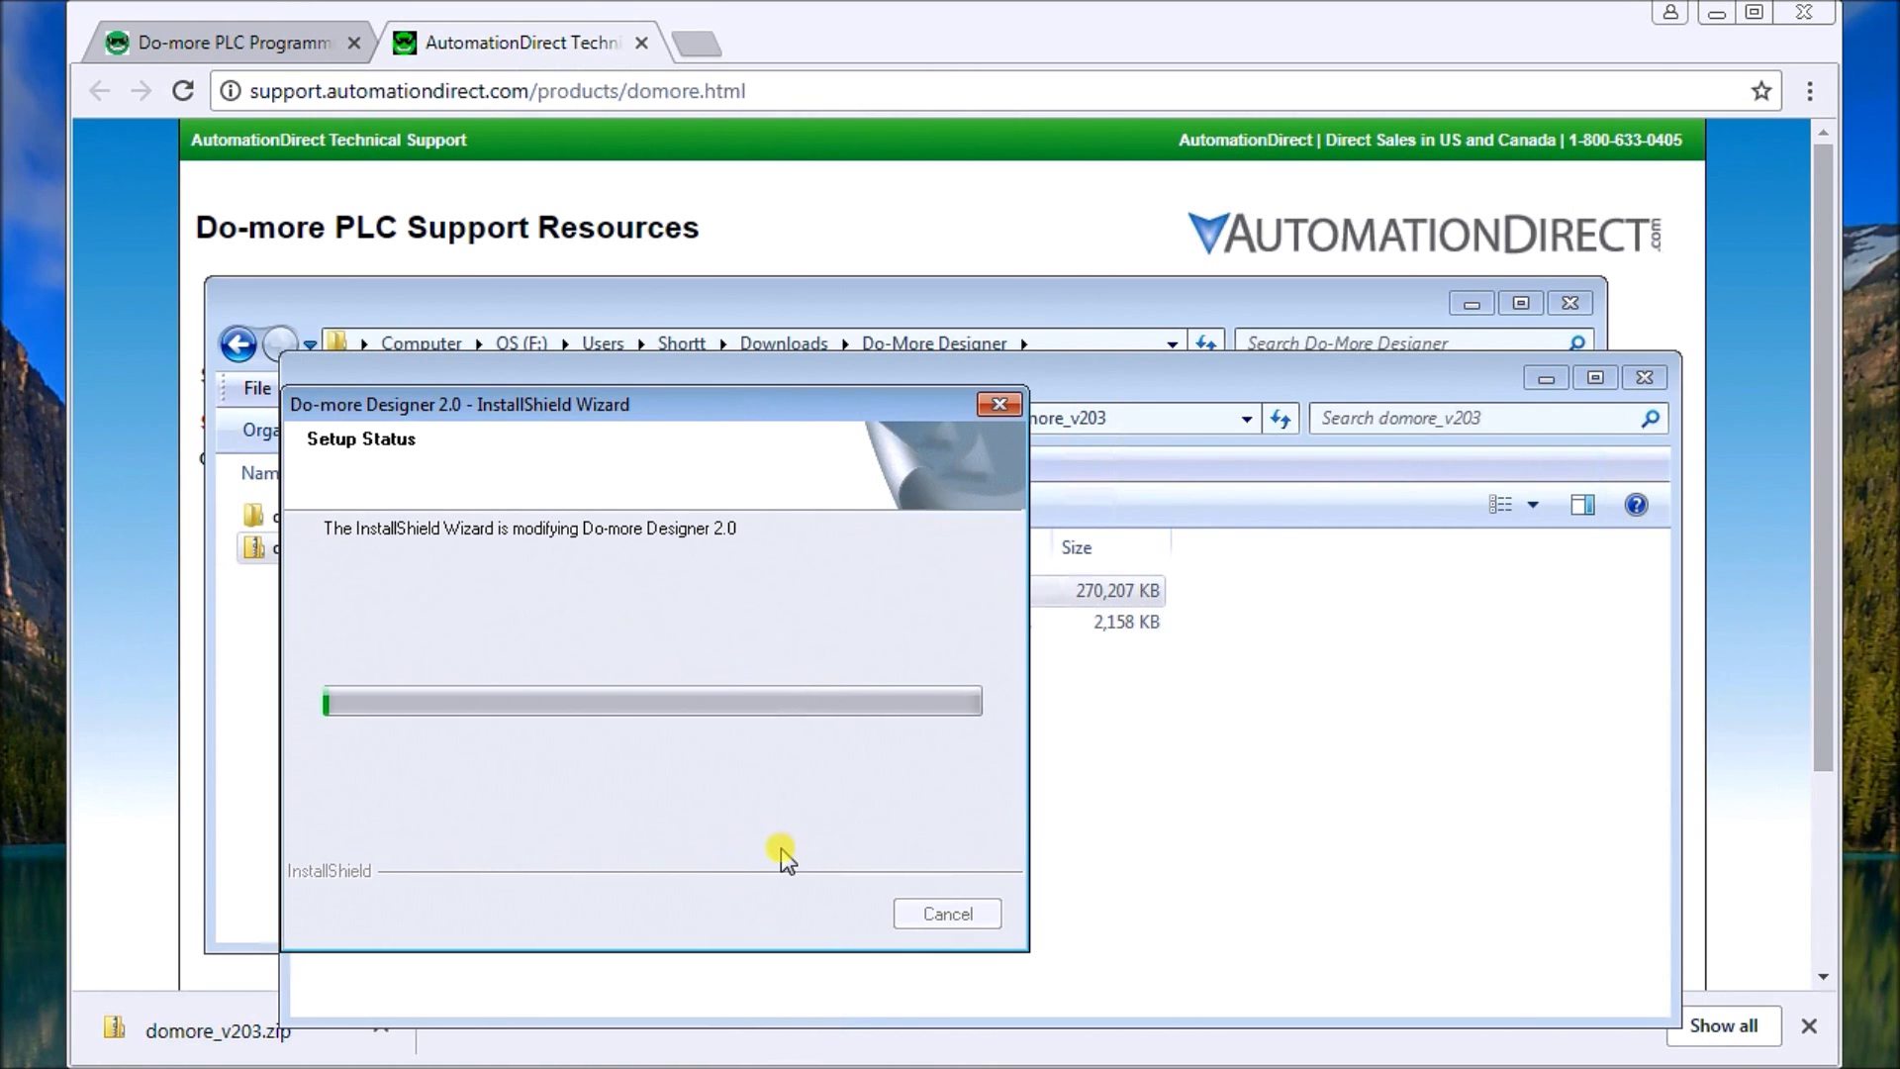
pyautogui.moveTo(436, 529); pyautogui.dragTo(721, 459)
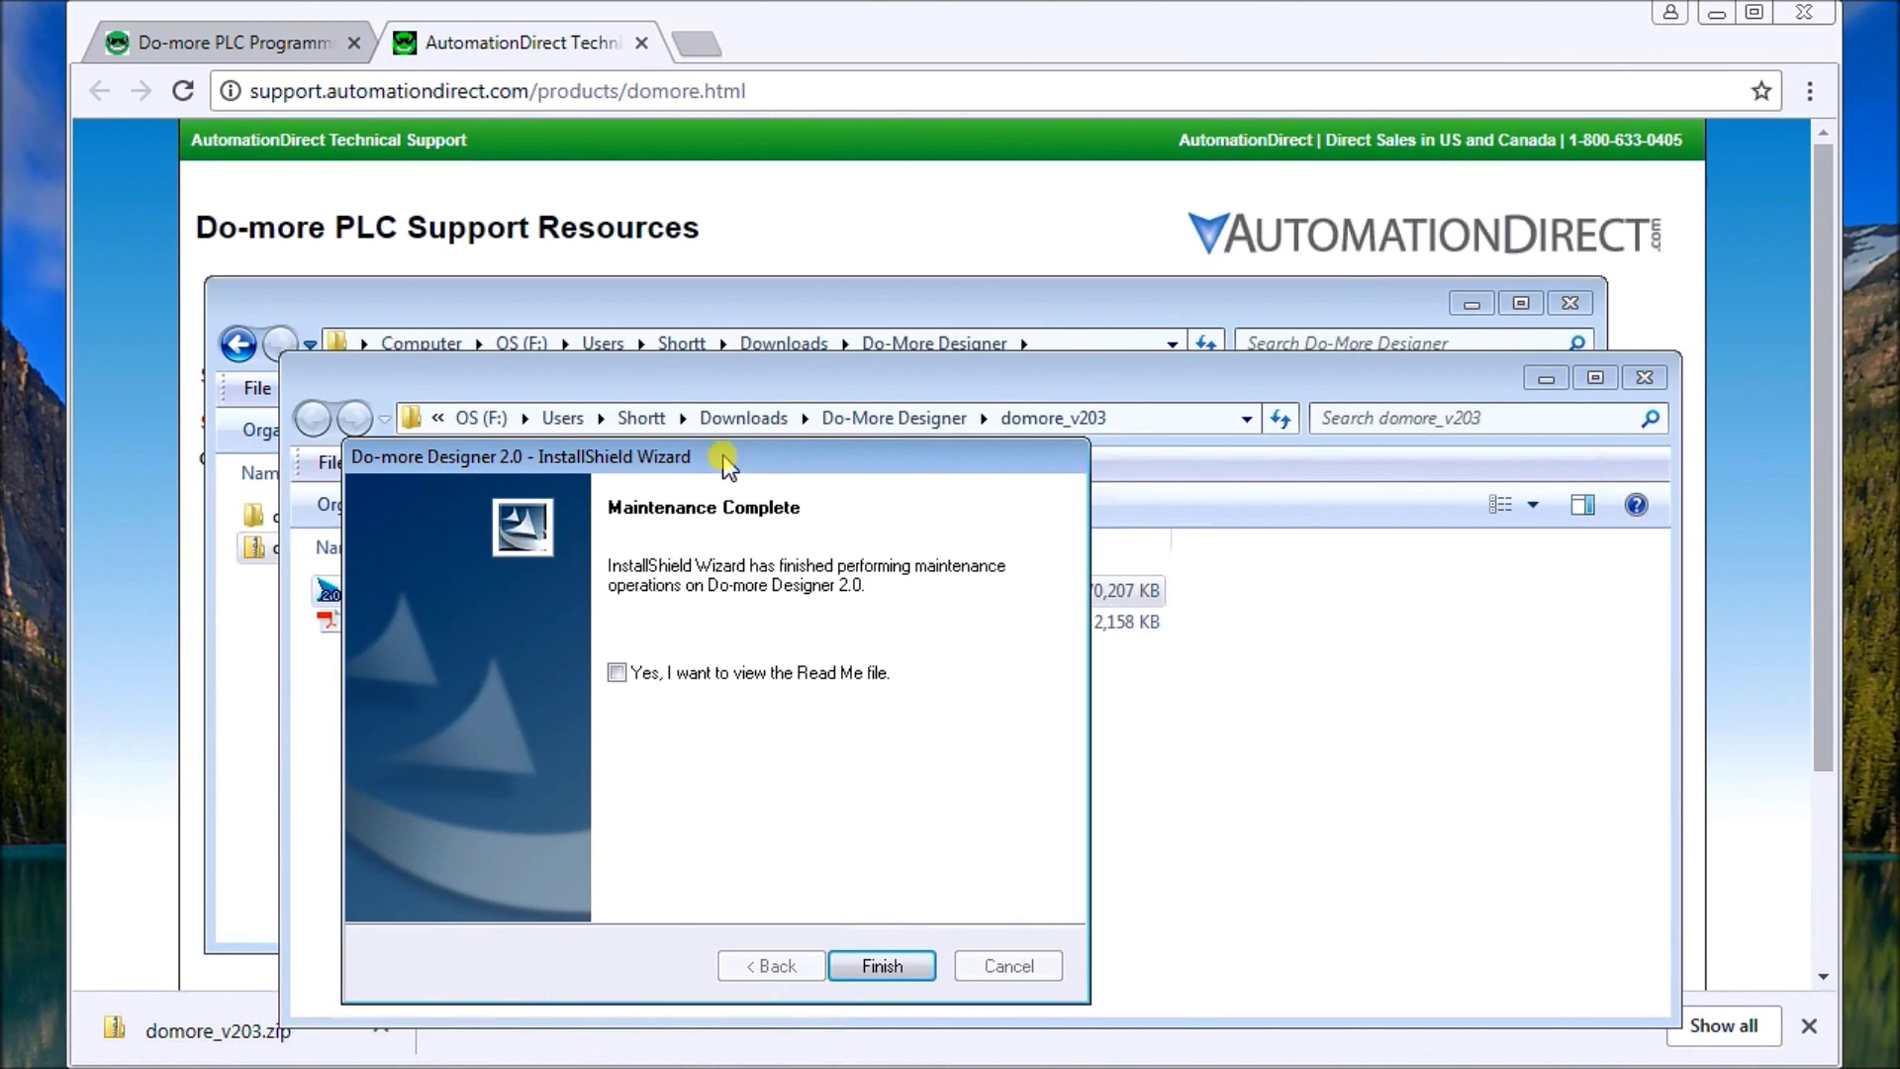
pyautogui.click(883, 965)
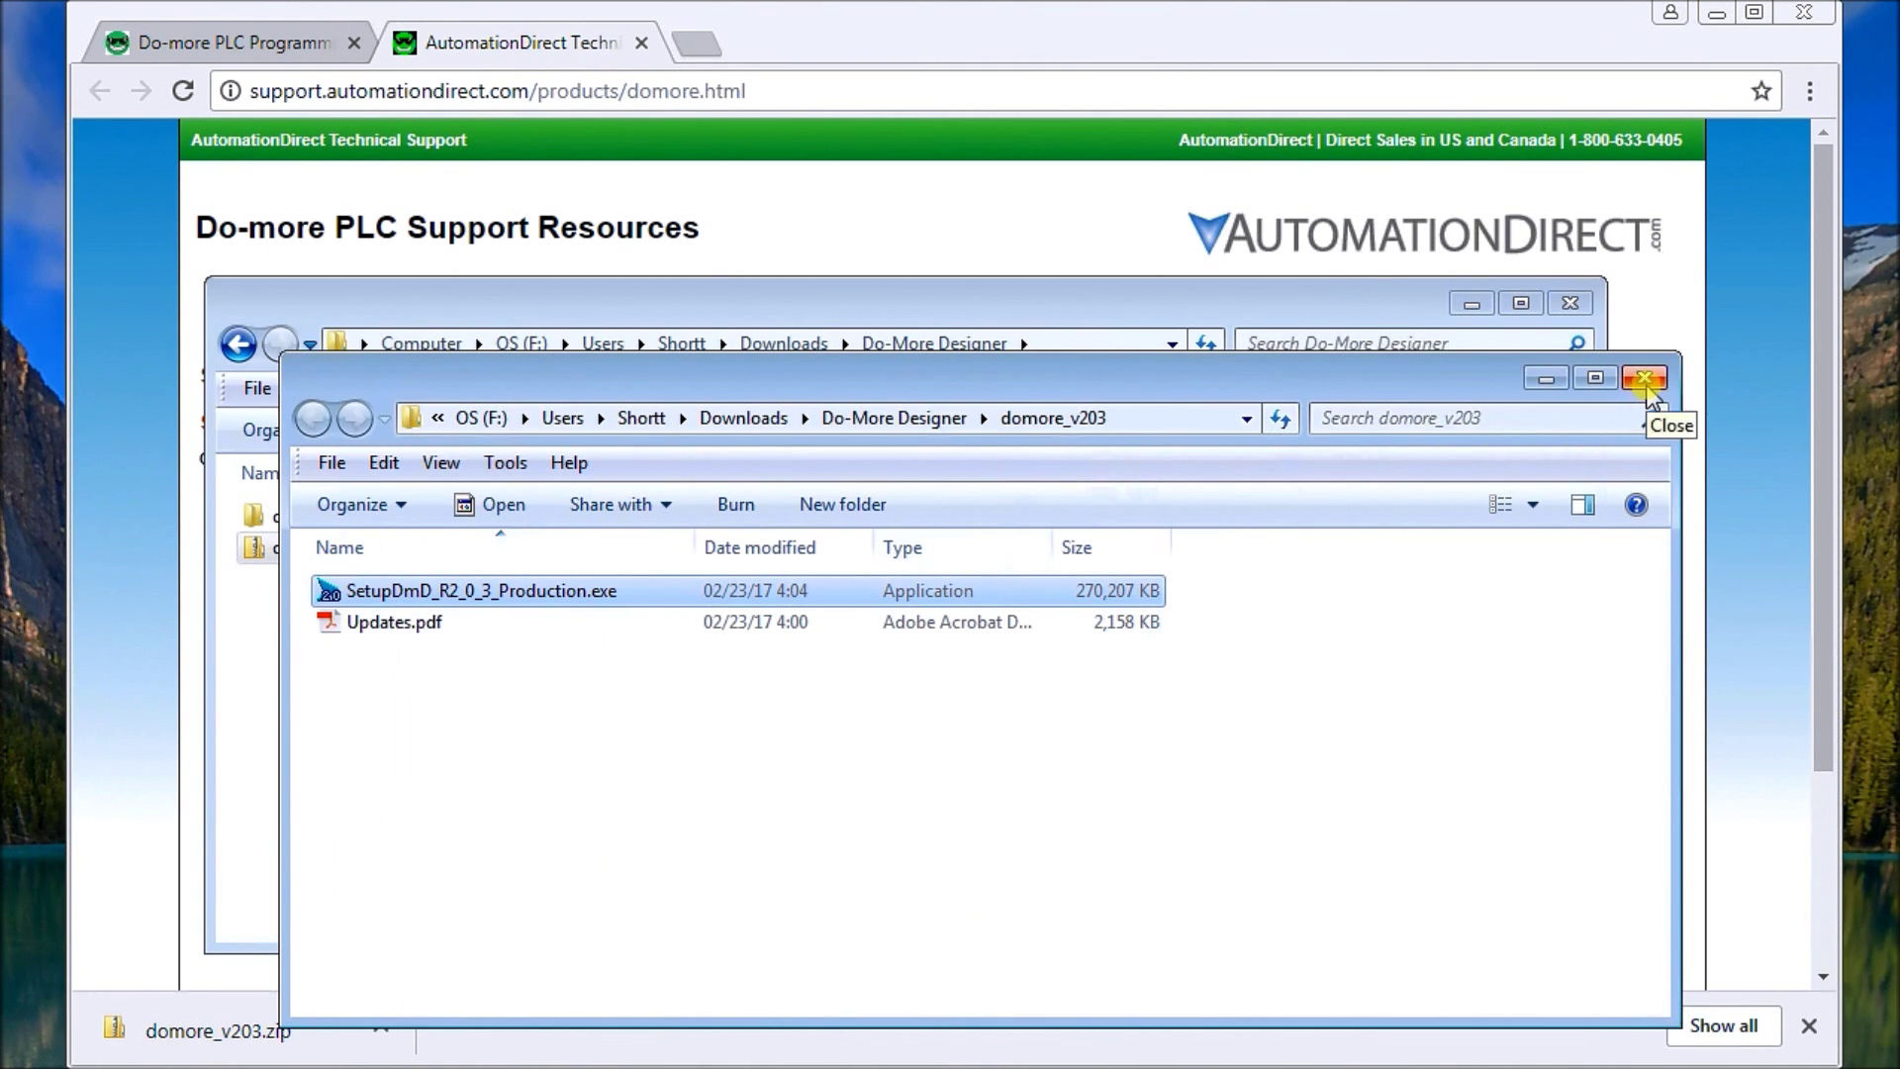
# - Close the domore_v203 and Do-More Designer folders and Chrome, then move the Do-more Designer 2.0 shortcut centre-ward
pyautogui.click(1647, 386)
pyautogui.click(1571, 303)
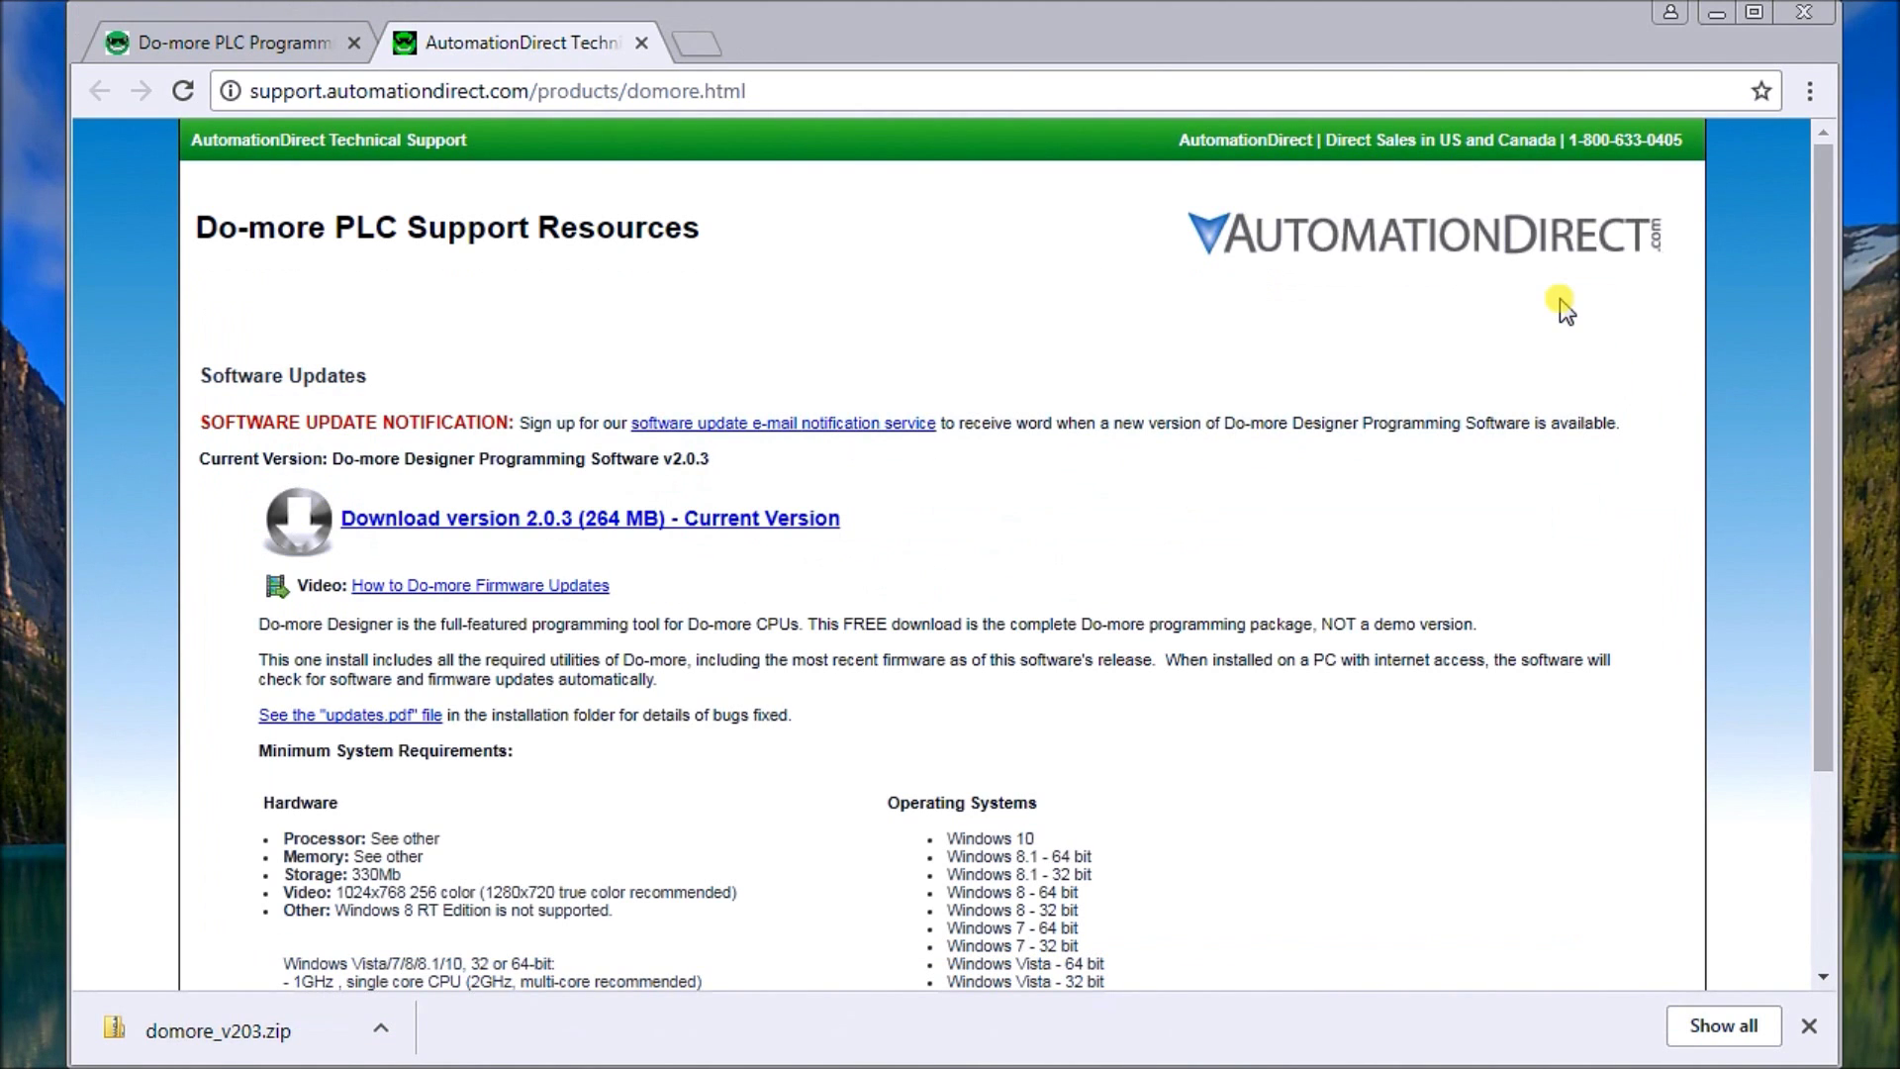
pyautogui.click(1810, 15)
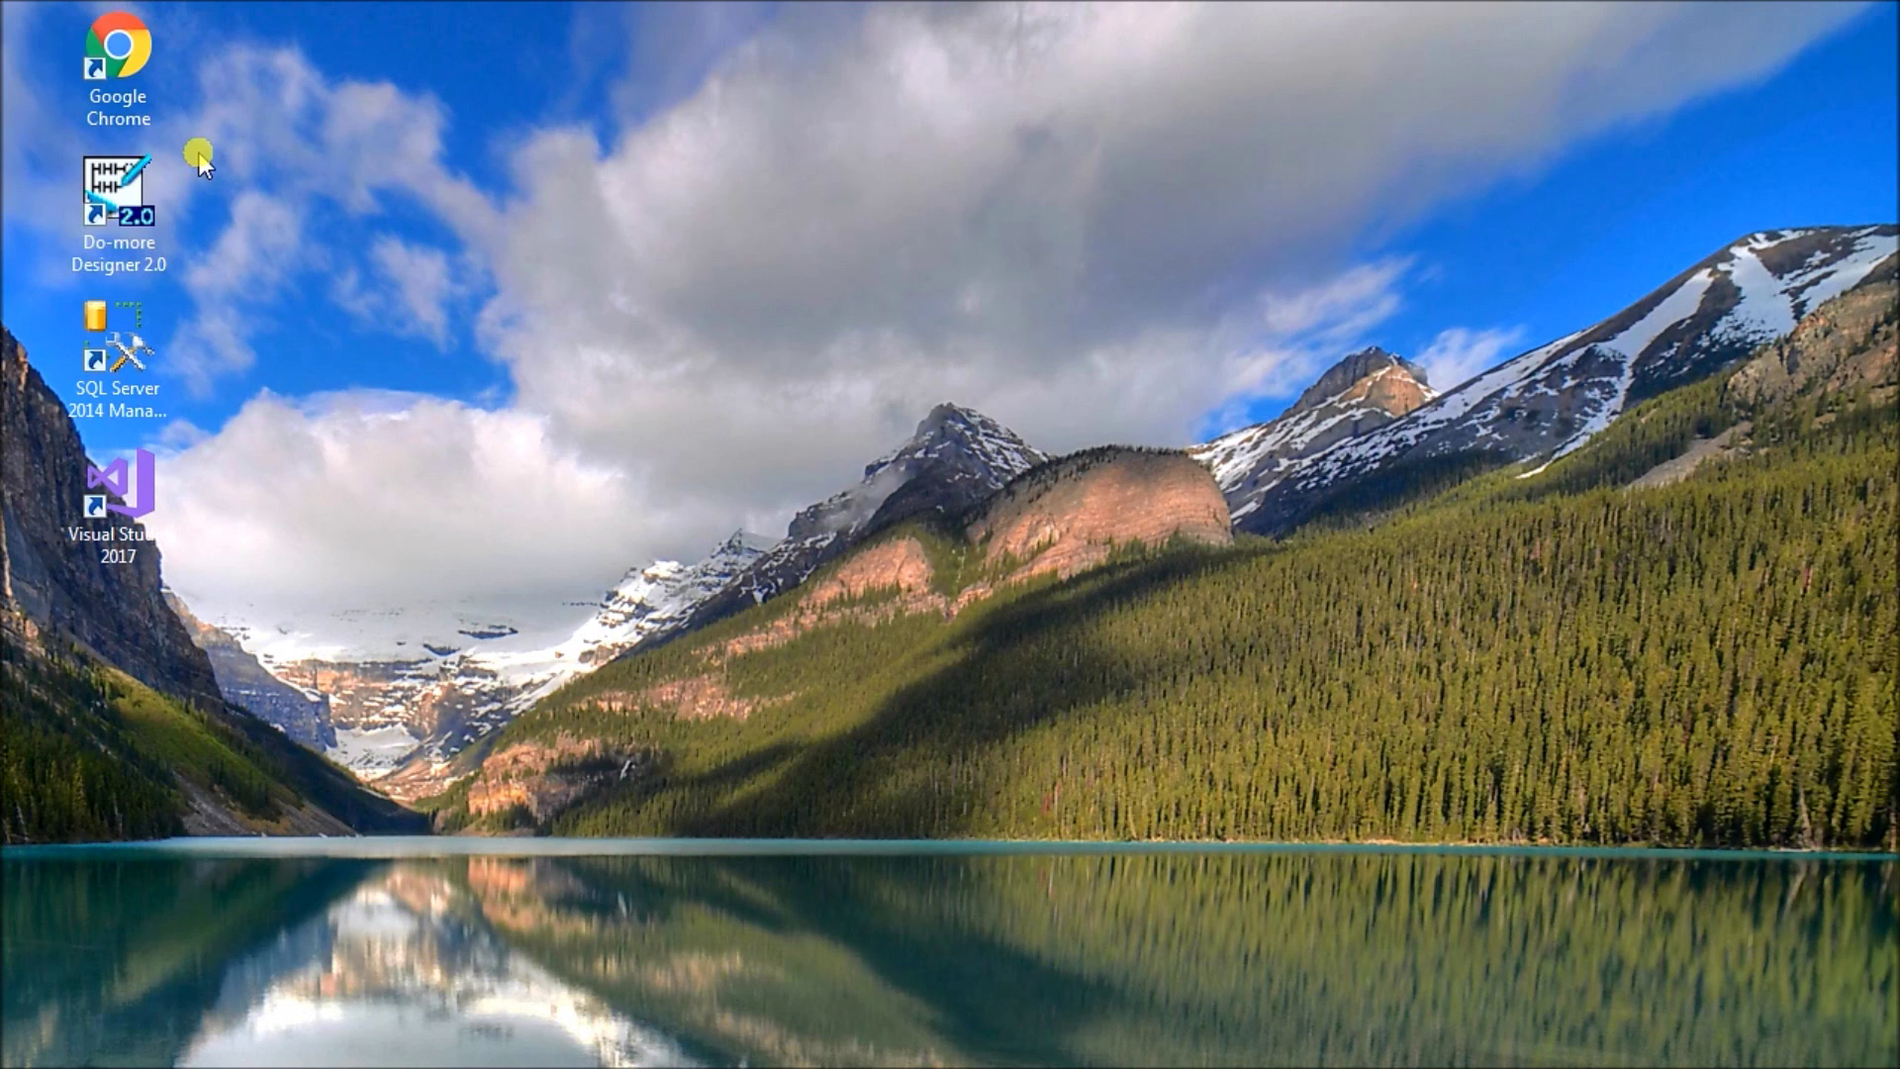
pyautogui.moveTo(111, 187); pyautogui.dragTo(566, 190)
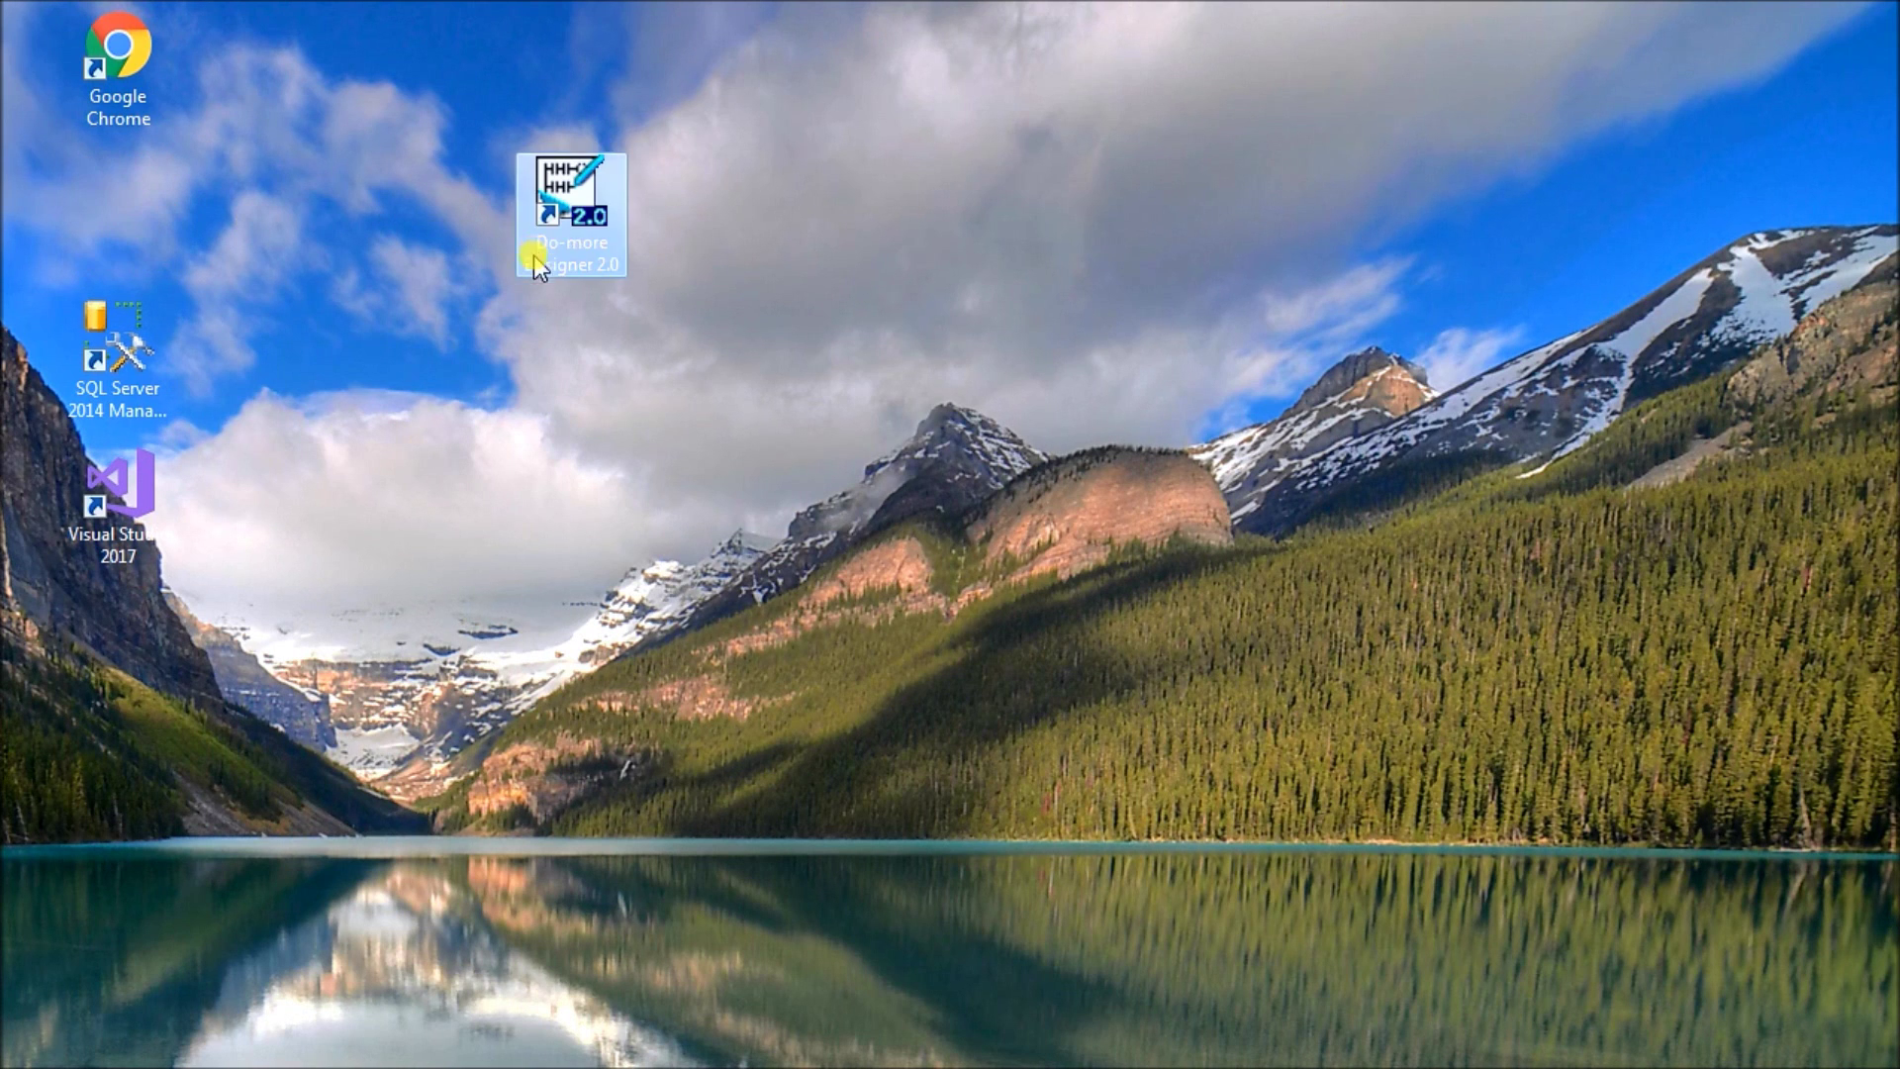
# - Start Do-more Designer 2.0 and dismiss the Tip of the Day and Select Project dialogs
pyautogui.doubleClick(584, 203)
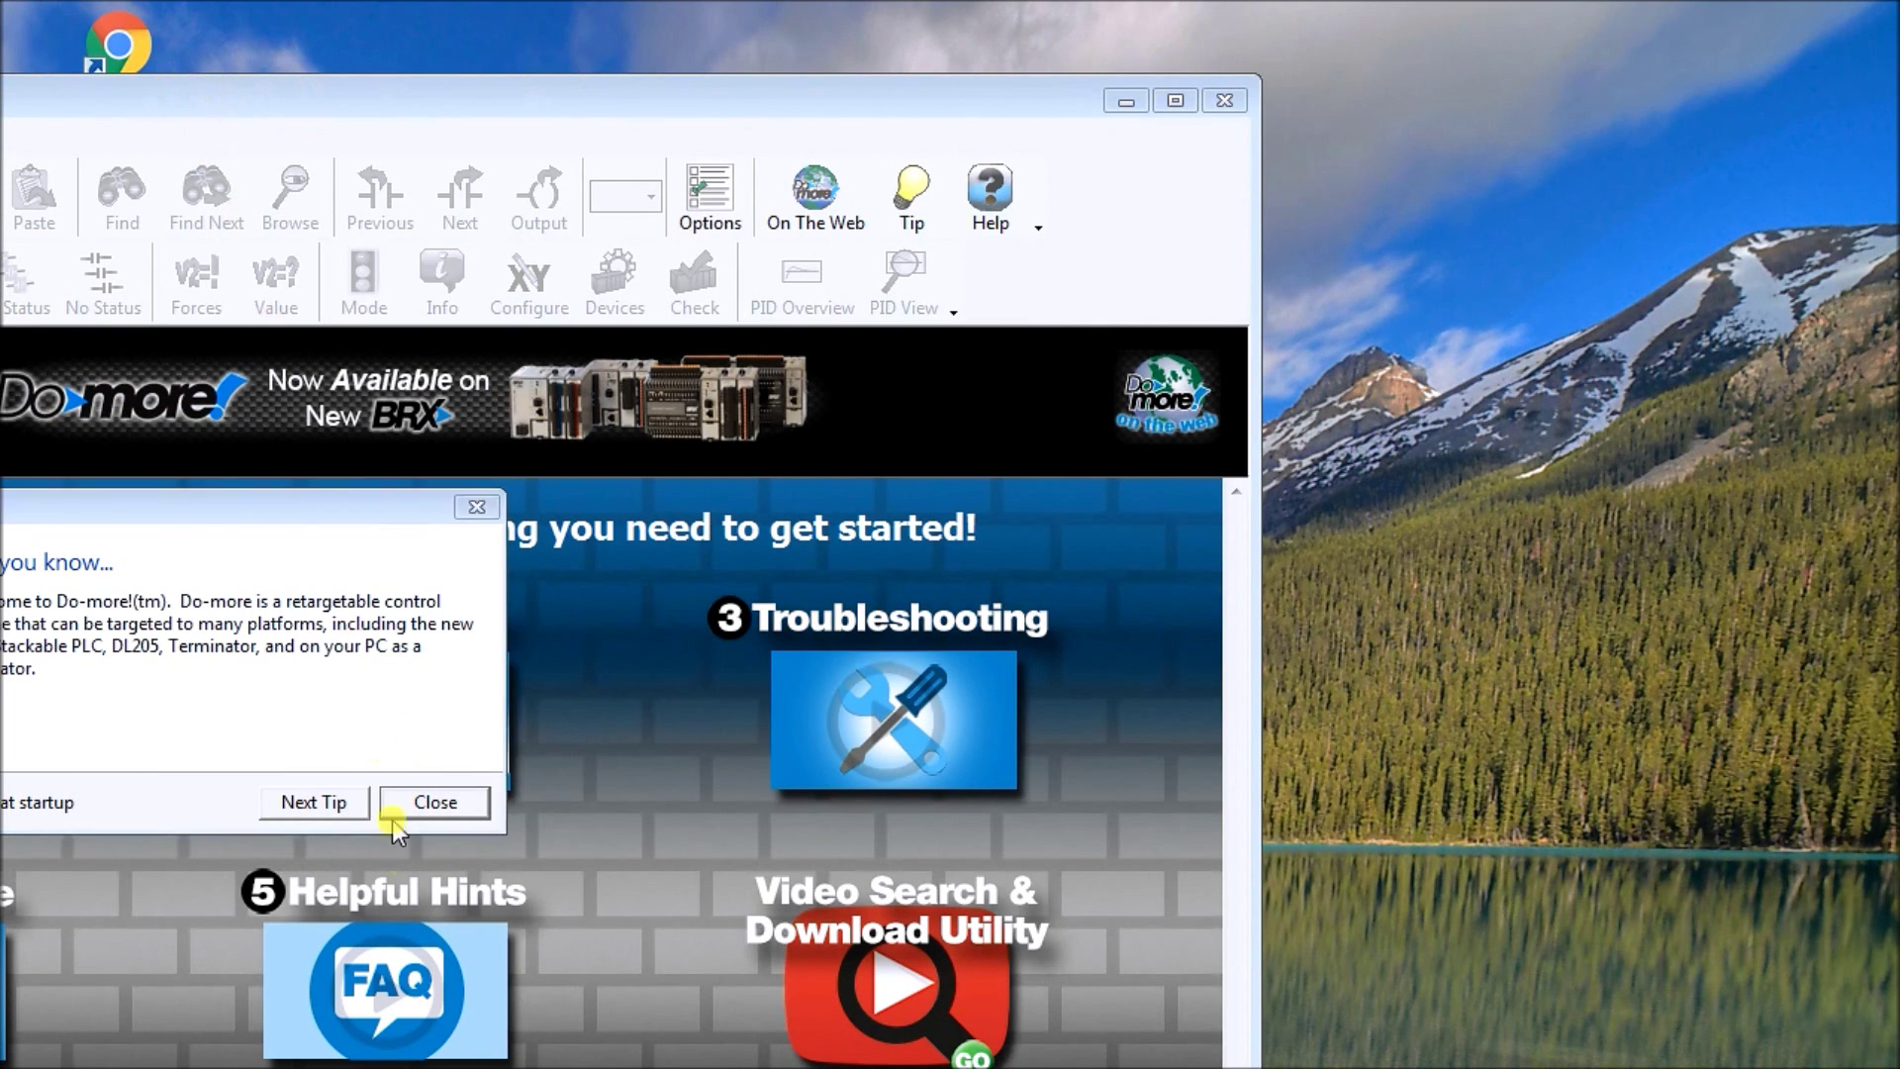
pyautogui.moveTo(252, 510); pyautogui.dragTo(536, 487)
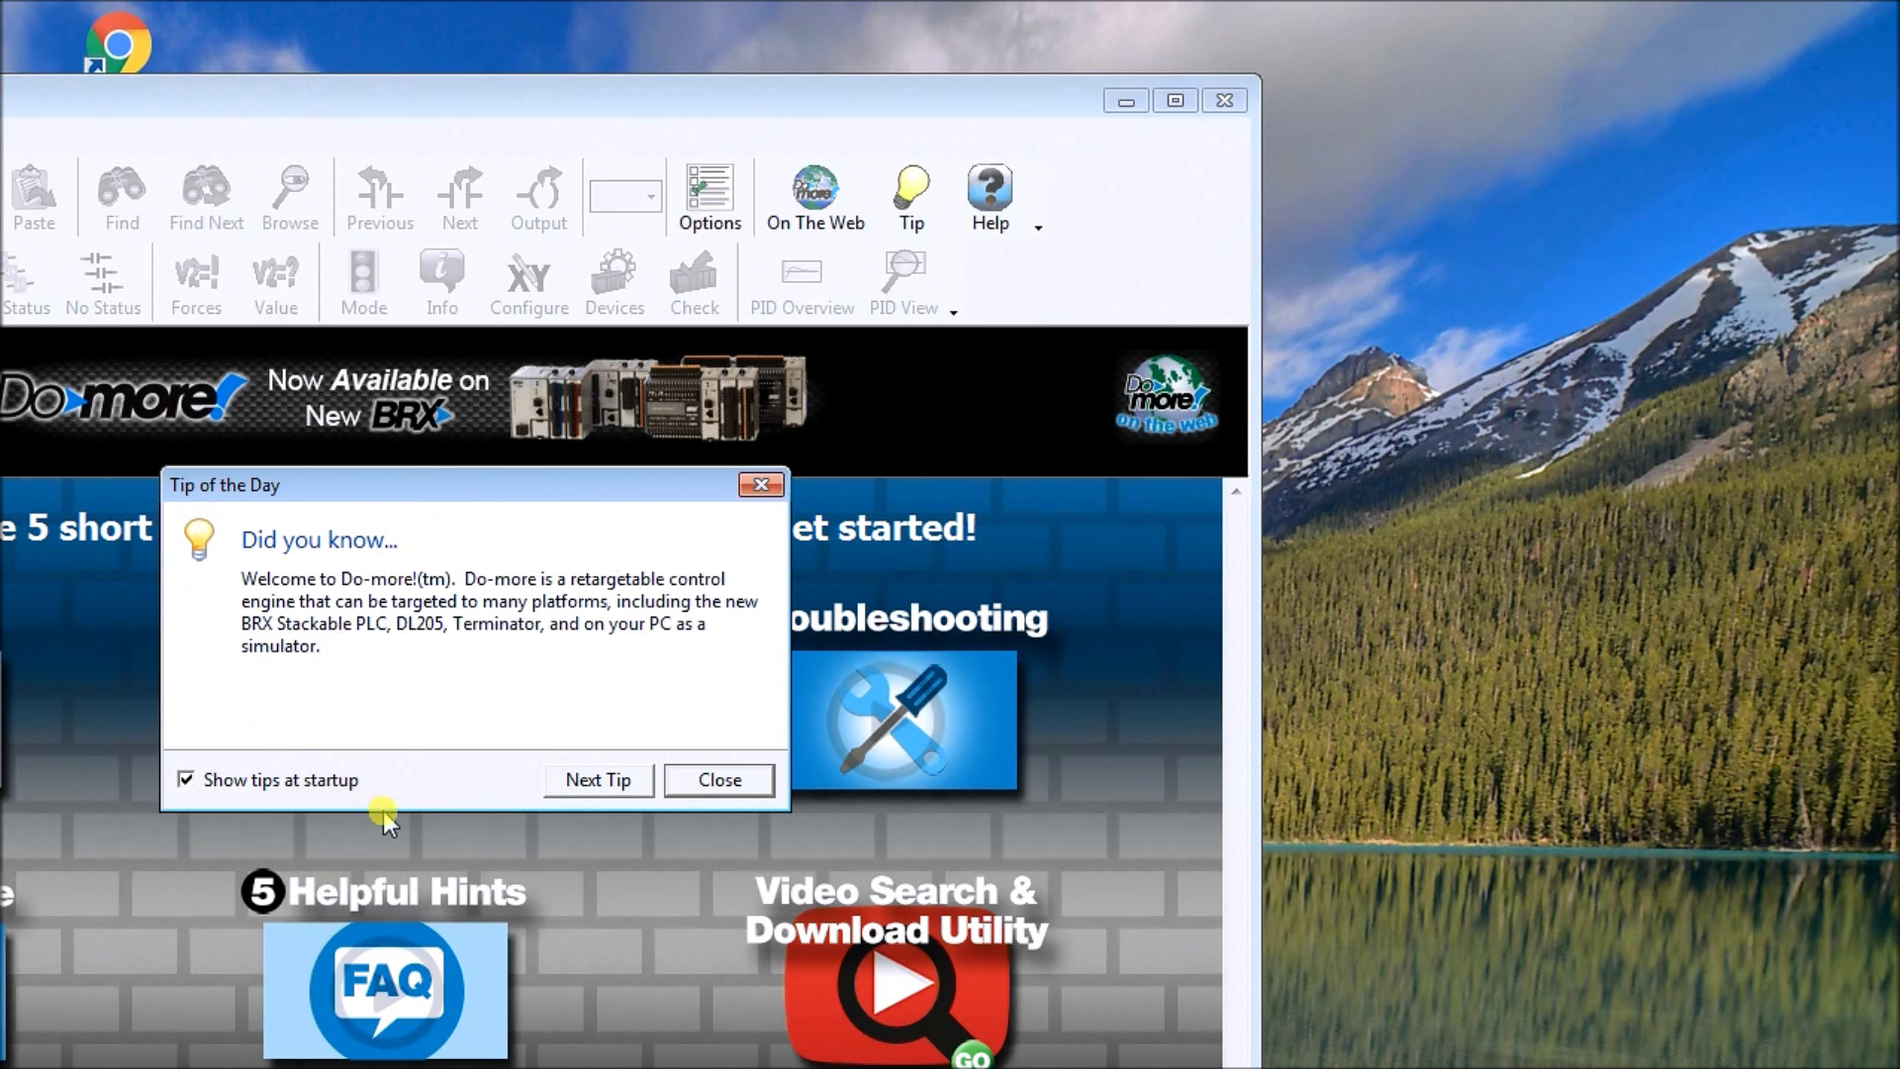
pyautogui.click(723, 781)
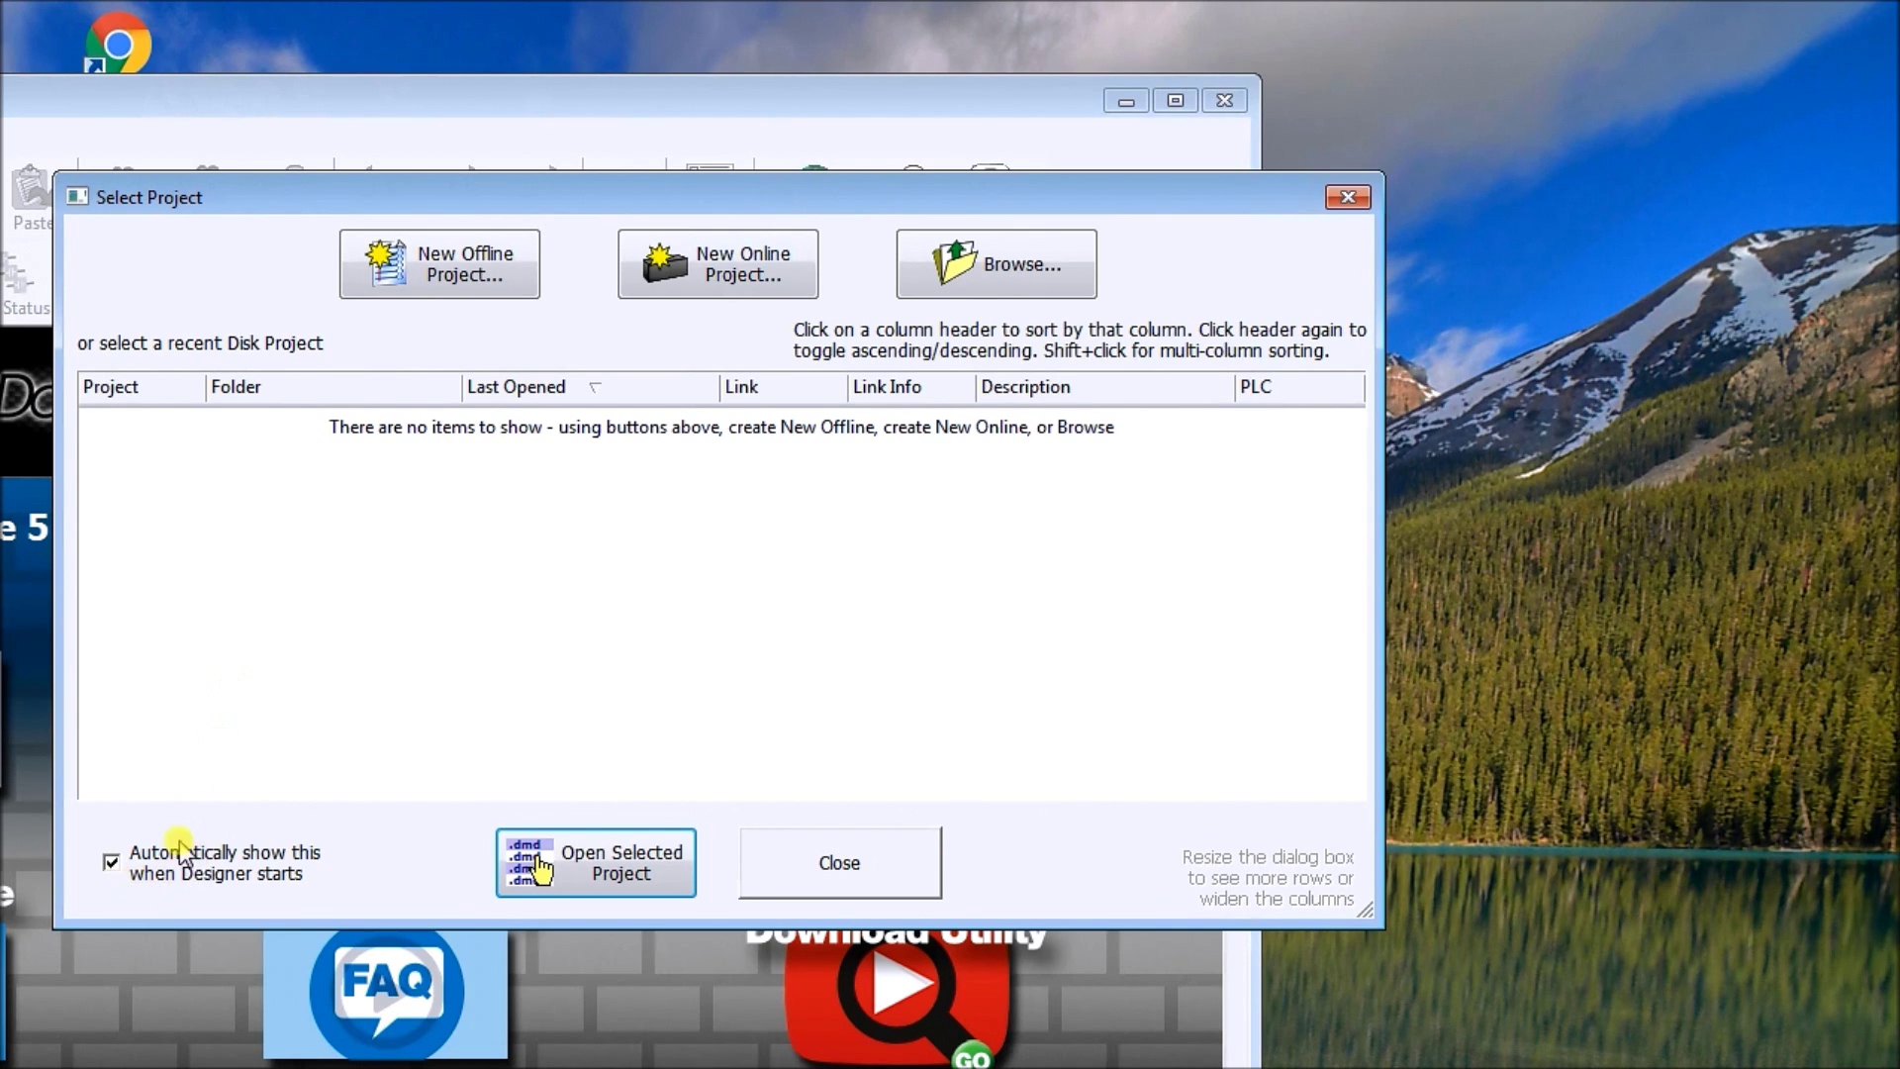
pyautogui.click(875, 857)
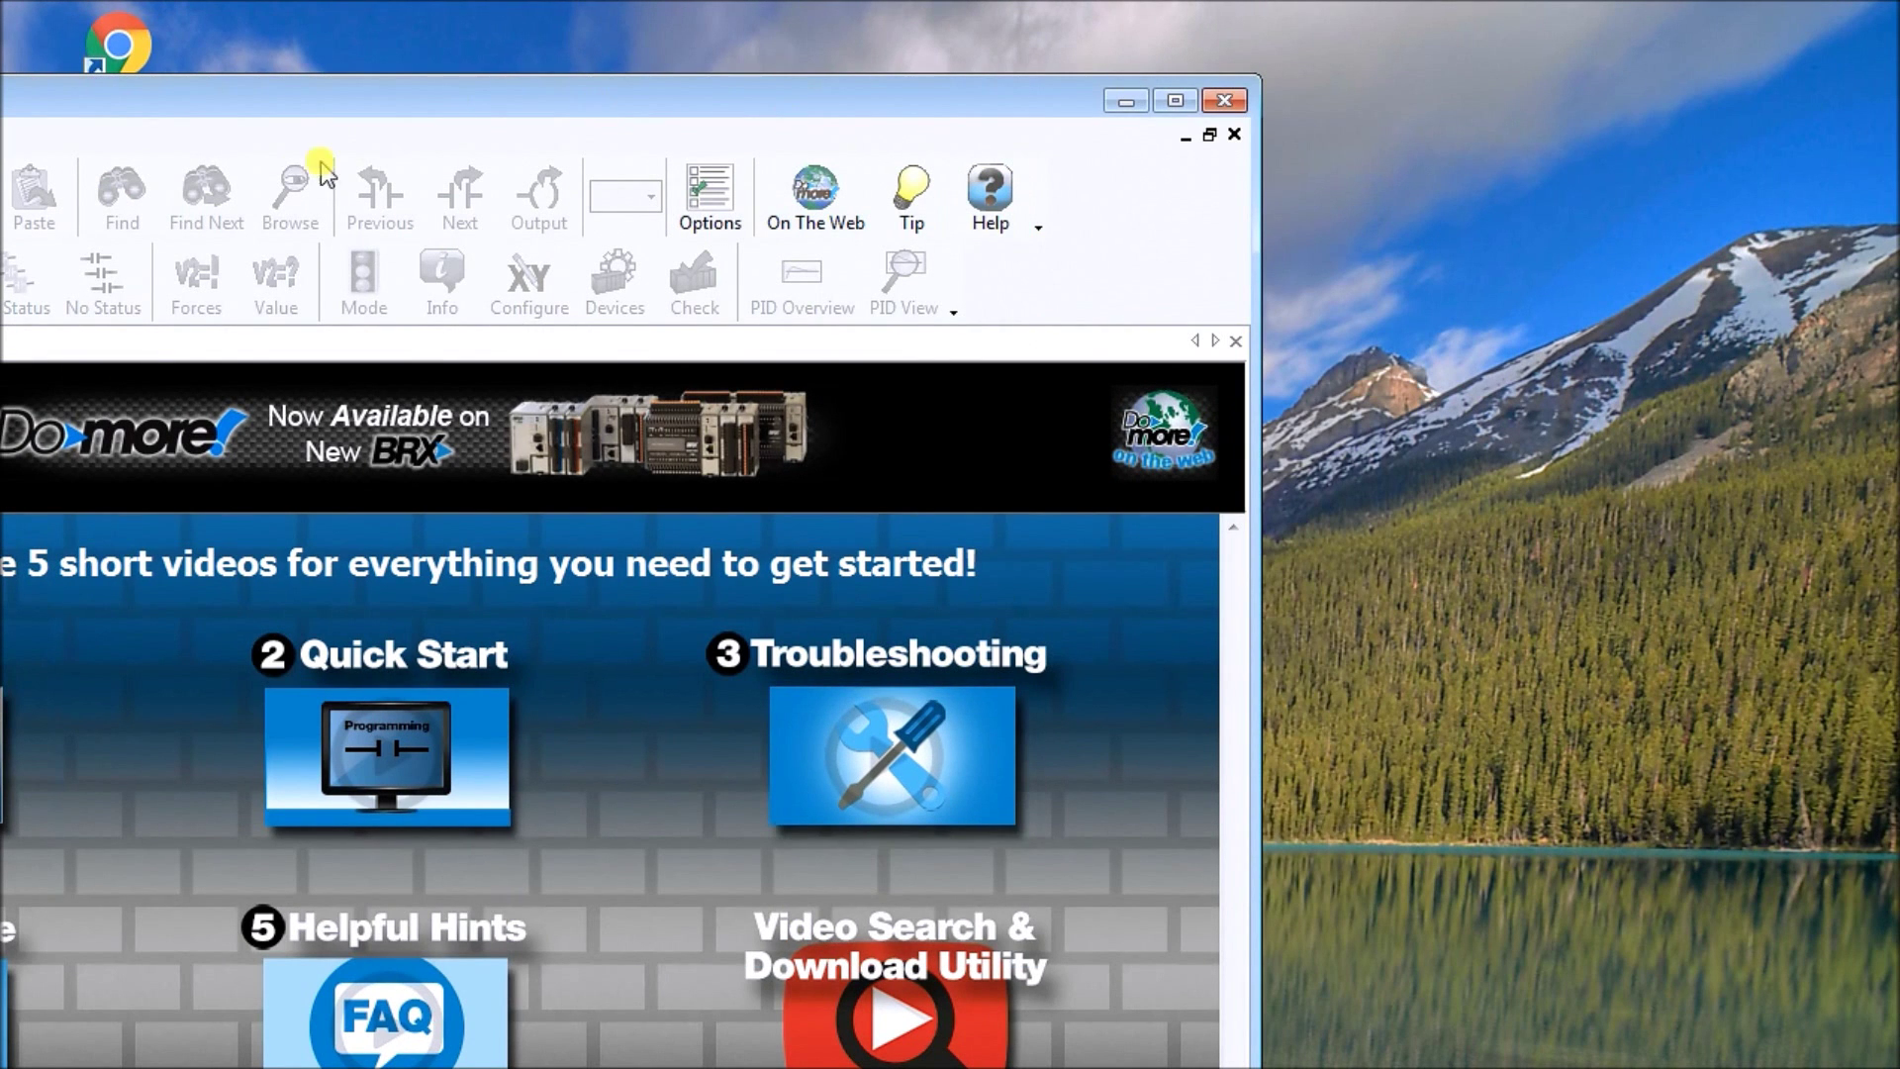
# - Move the Do-more Designer window to the left screen edge and raise its bottom edge to fit
pyautogui.click(834, 29)
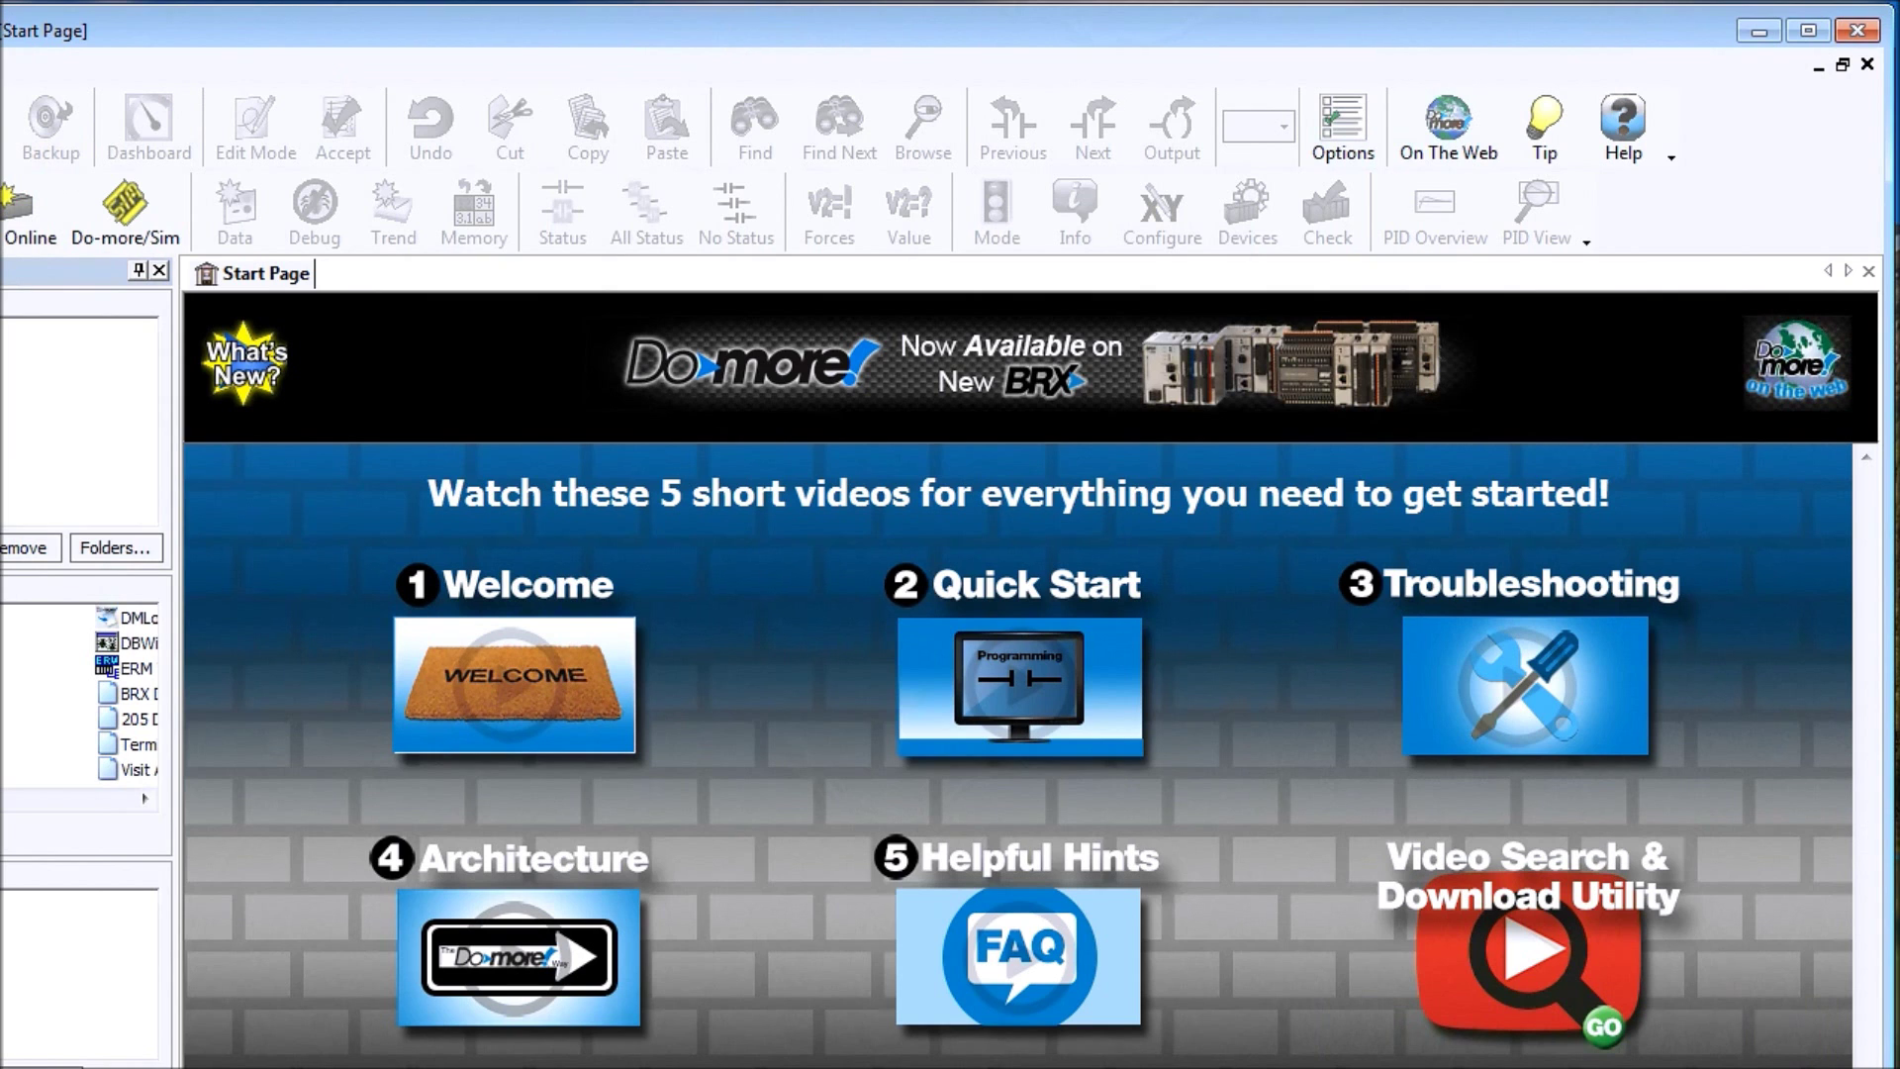
pyautogui.moveTo(5, 492); pyautogui.dragTo(12, 492)
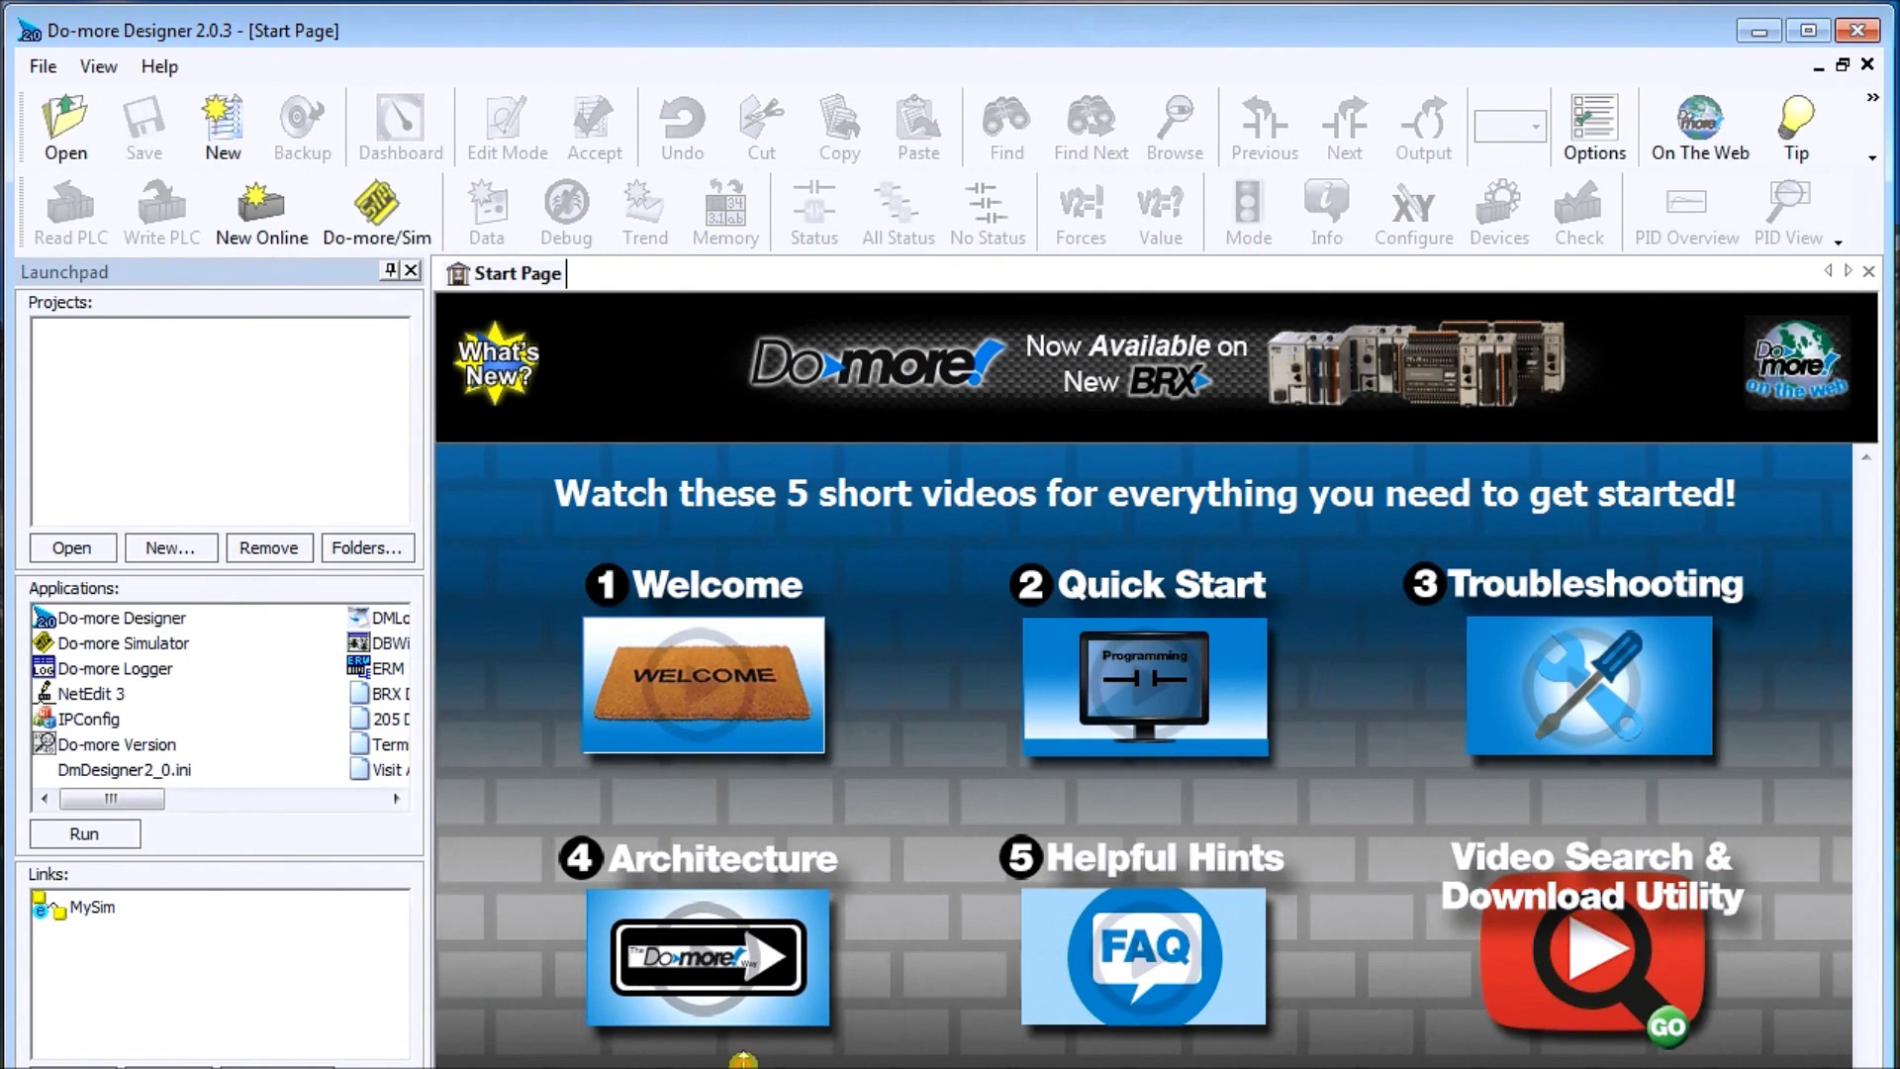
pyautogui.moveTo(762, 1064); pyautogui.dragTo(742, 1054)
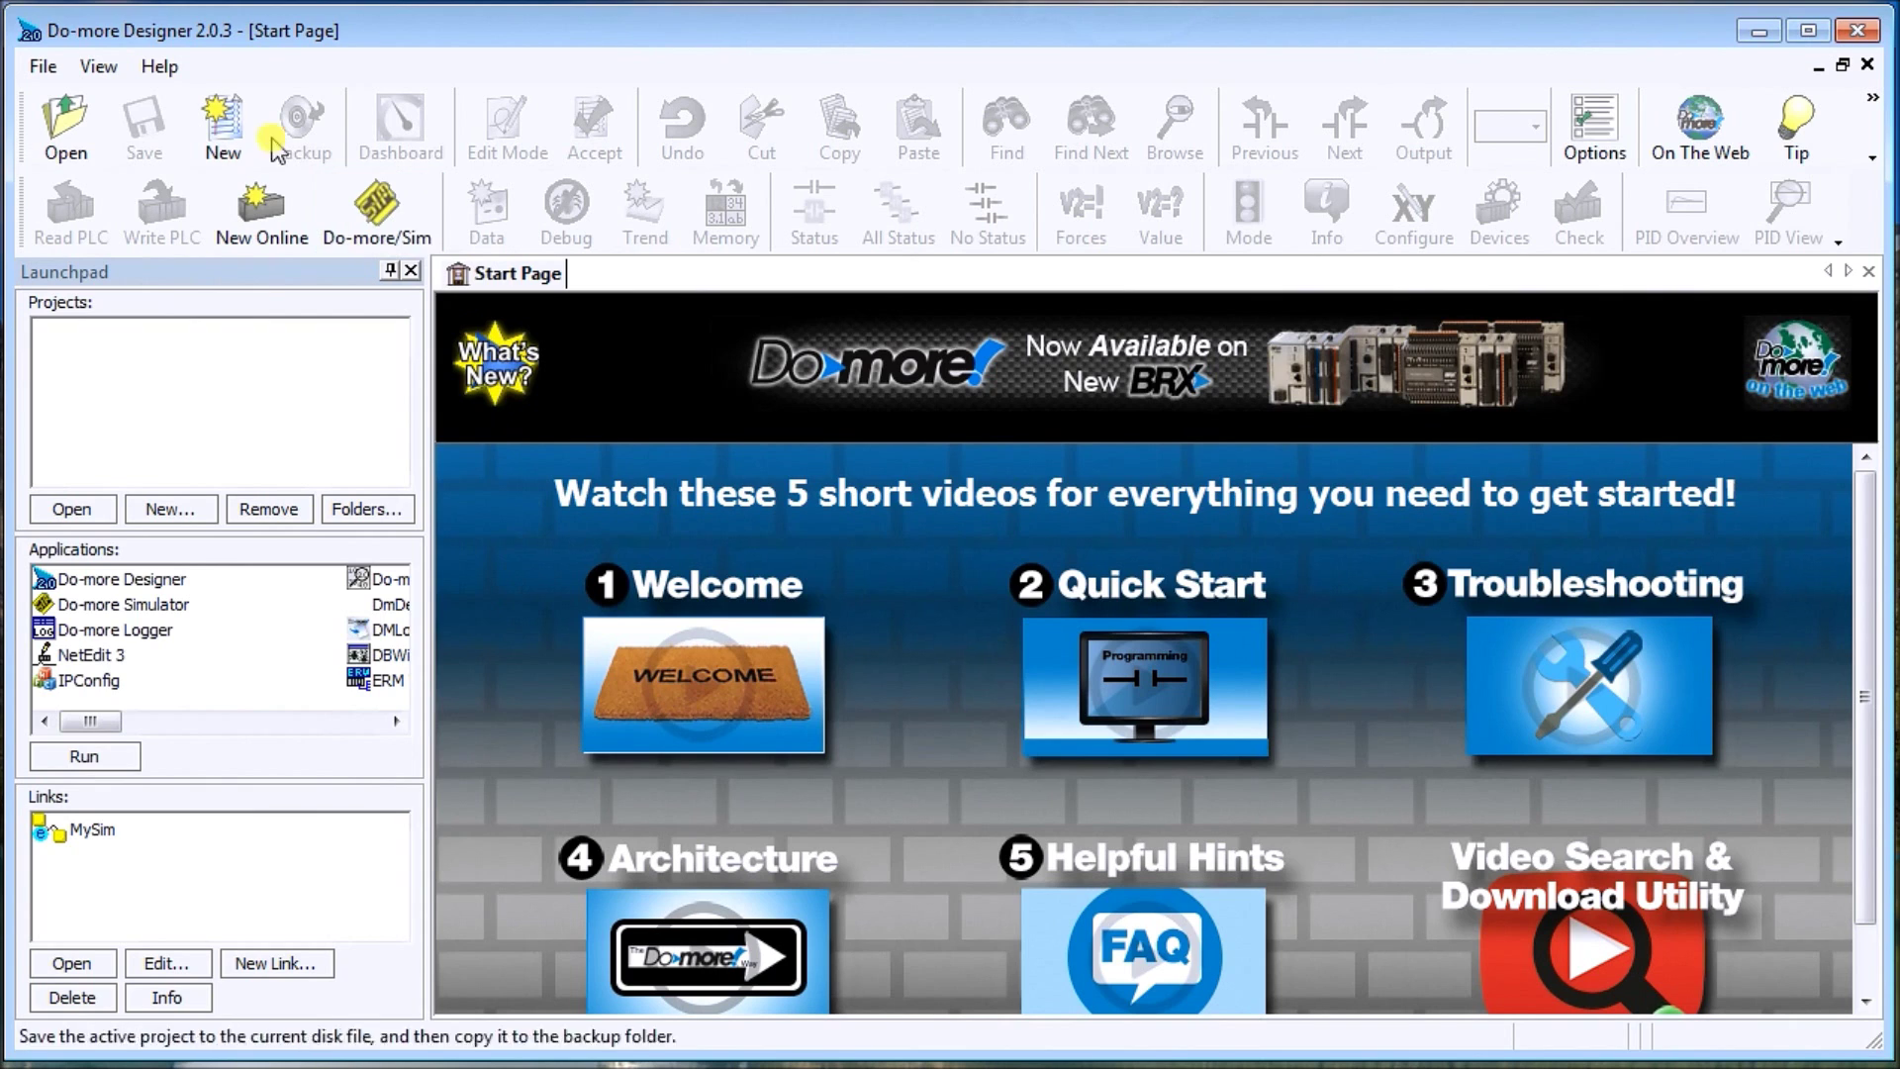
# - Run Help > Check for Updates to confirm software and firmware are up to date
pyautogui.click(160, 67)
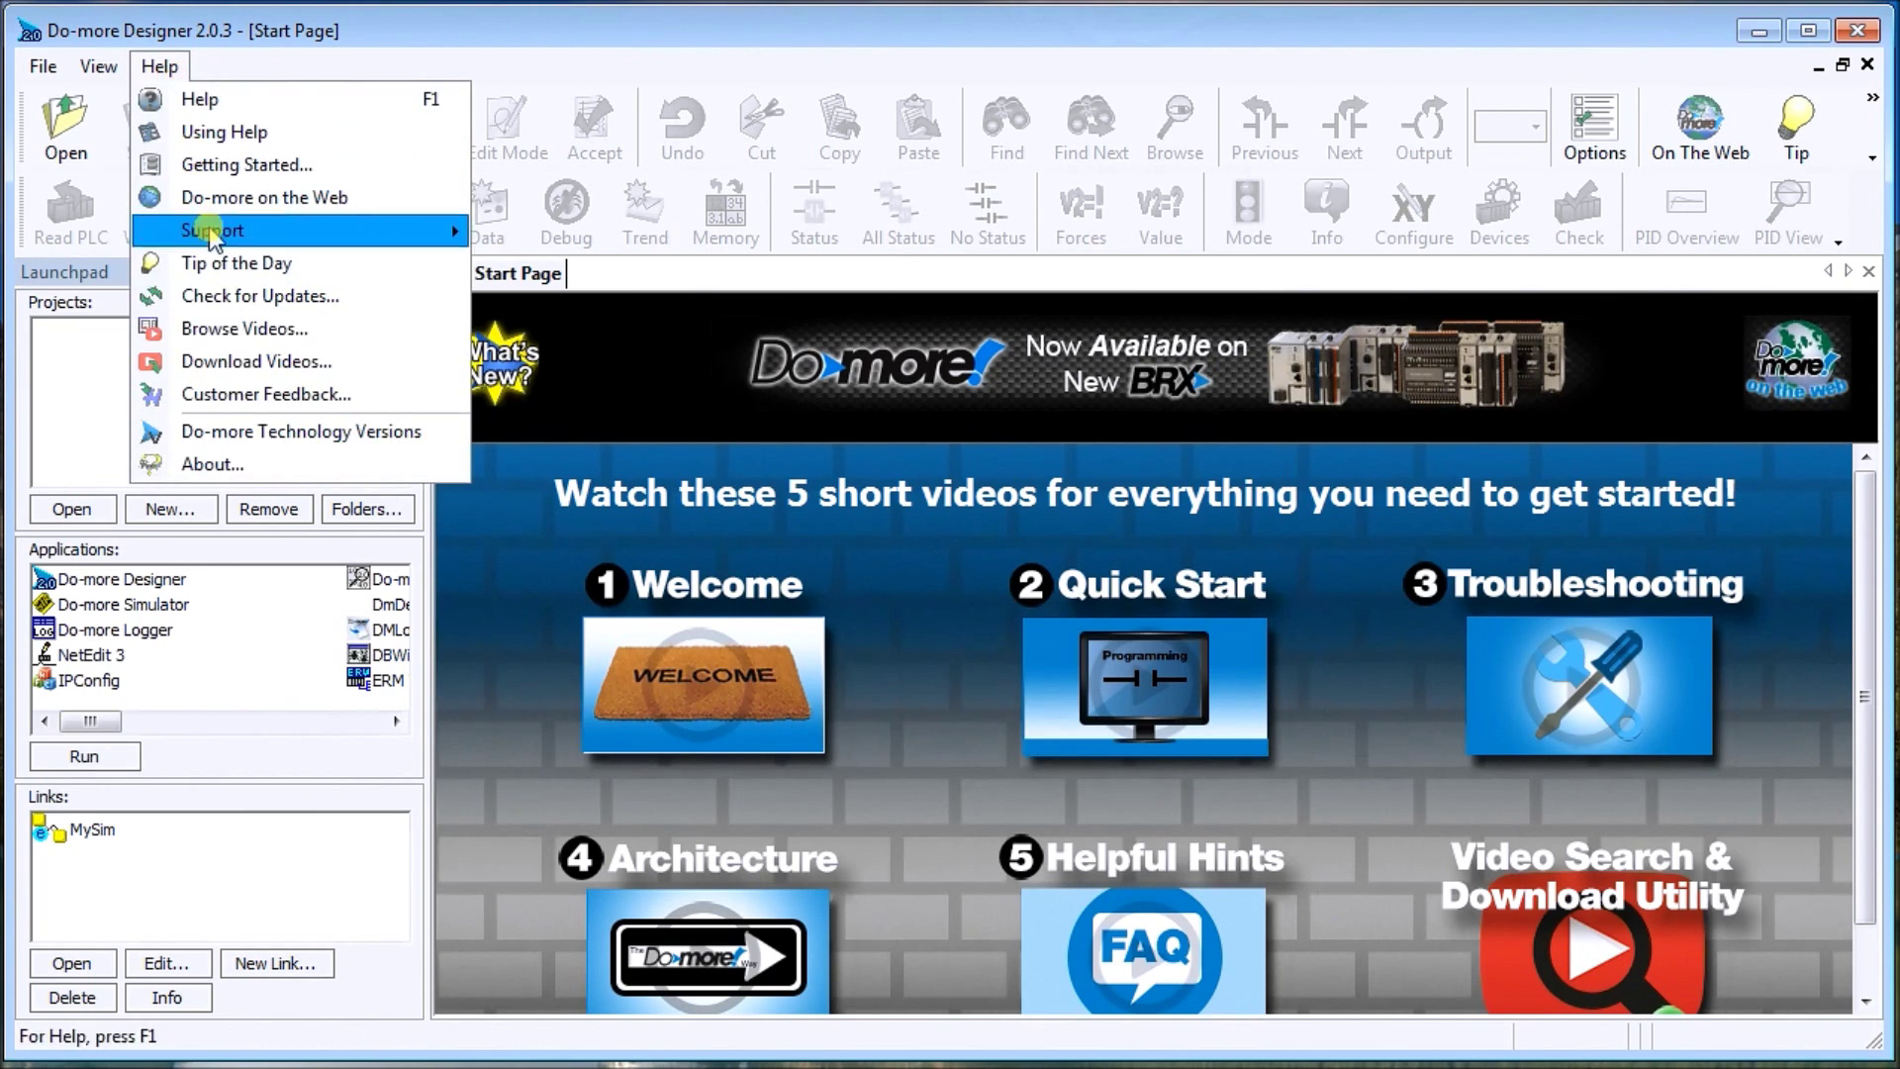
pyautogui.click(233, 295)
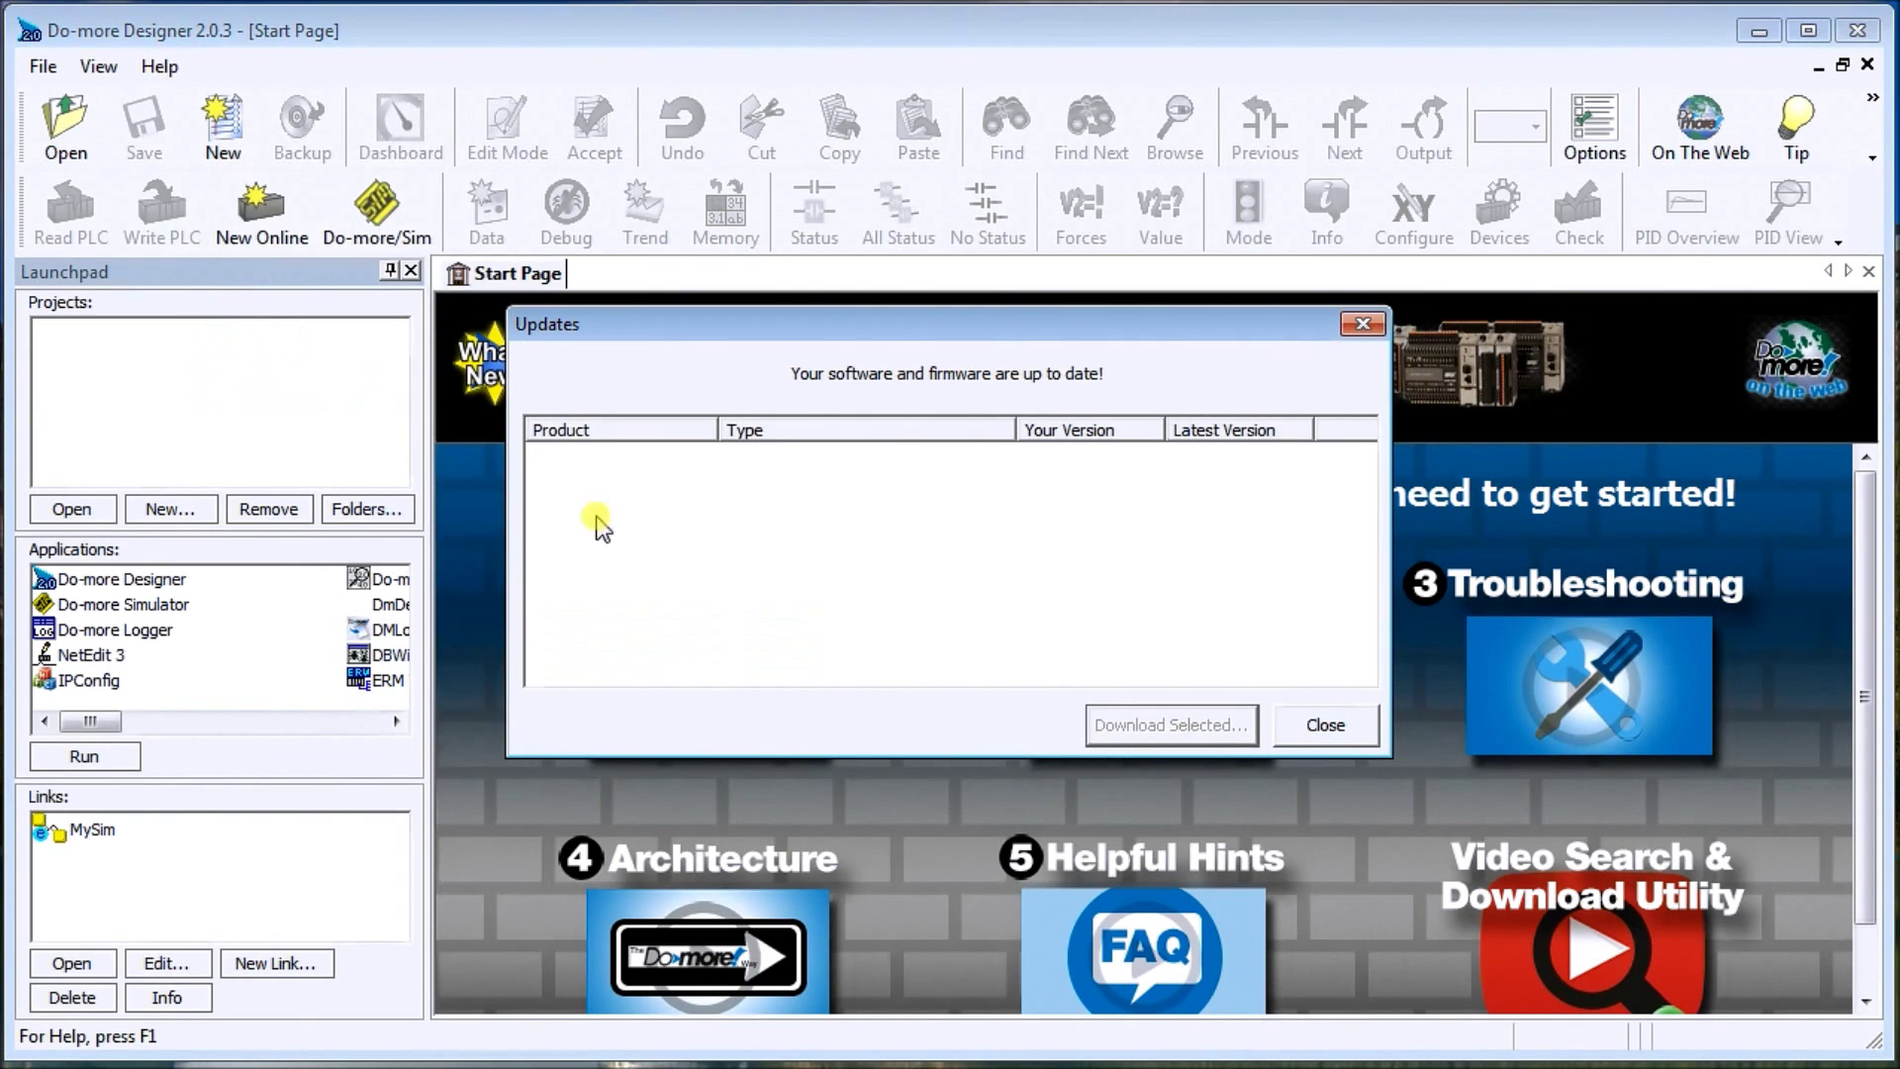